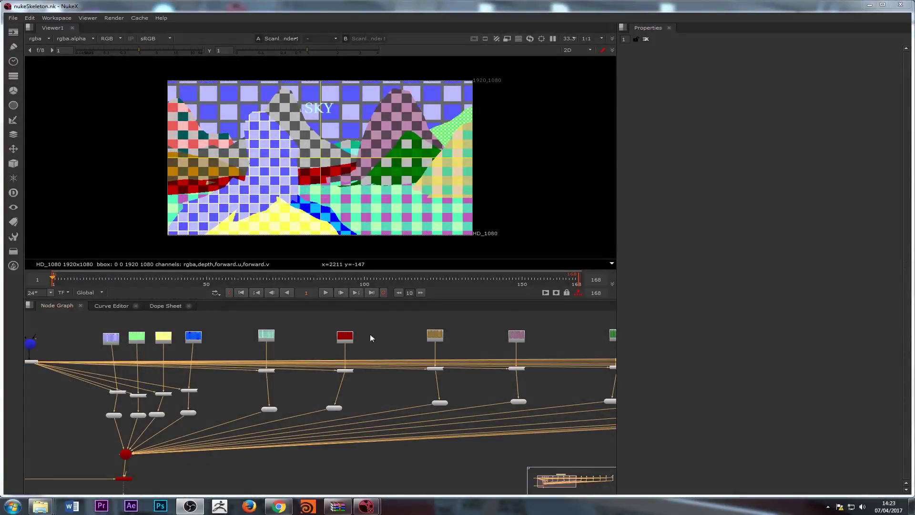
Step: Review the checkerboard, Project3D and ReadGeo node chains and preview the render at frame 81
{"action": "key", "text": "f"}
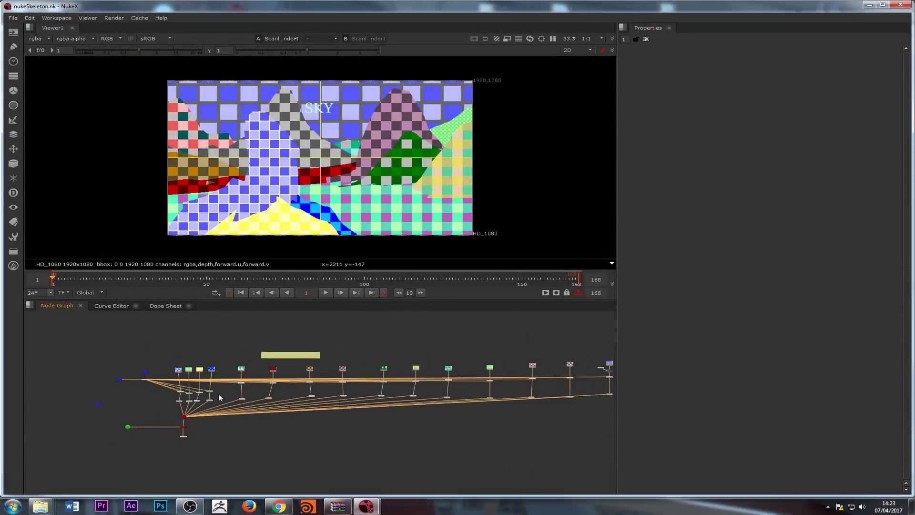
{"action": "scroll", "coordinate": [216, 392], "scroll_direction": "up", "scroll_amount": 5}
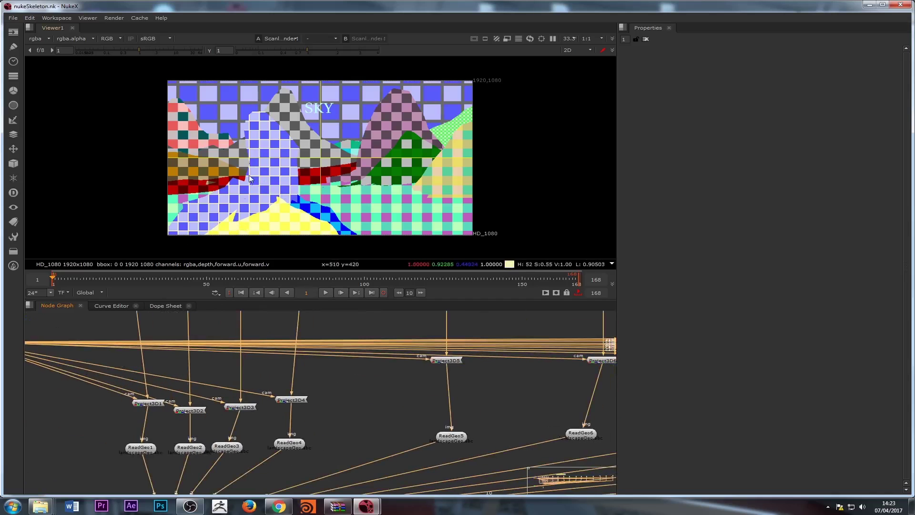
{"action": "scroll", "coordinate": [213, 374], "scroll_direction": "down", "scroll_amount": 1}
{"action": "scroll", "coordinate": [205, 396], "scroll_direction": "down", "scroll_amount": 3}
{"action": "scroll", "coordinate": [201, 411], "scroll_direction": "up", "scroll_amount": 5}
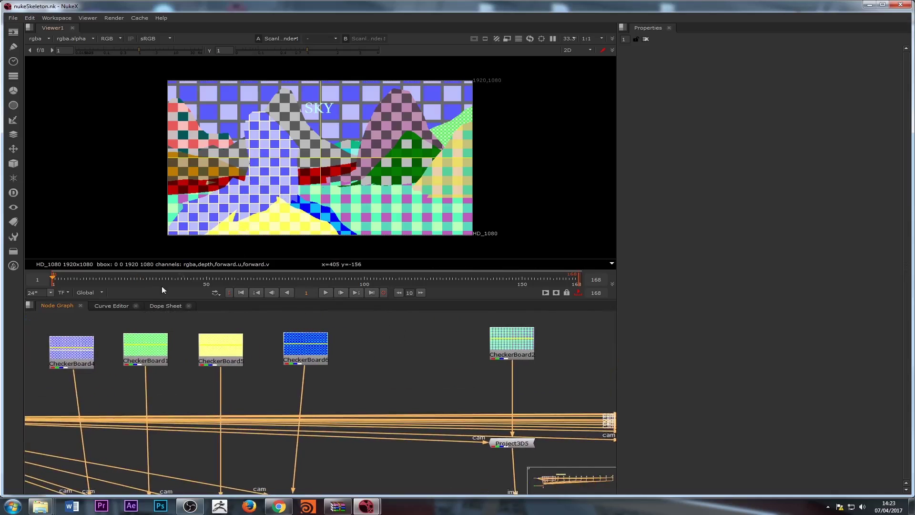
{"action": "left_click", "coordinate": [200, 279]}
{"action": "left_click", "coordinate": [305, 279]}
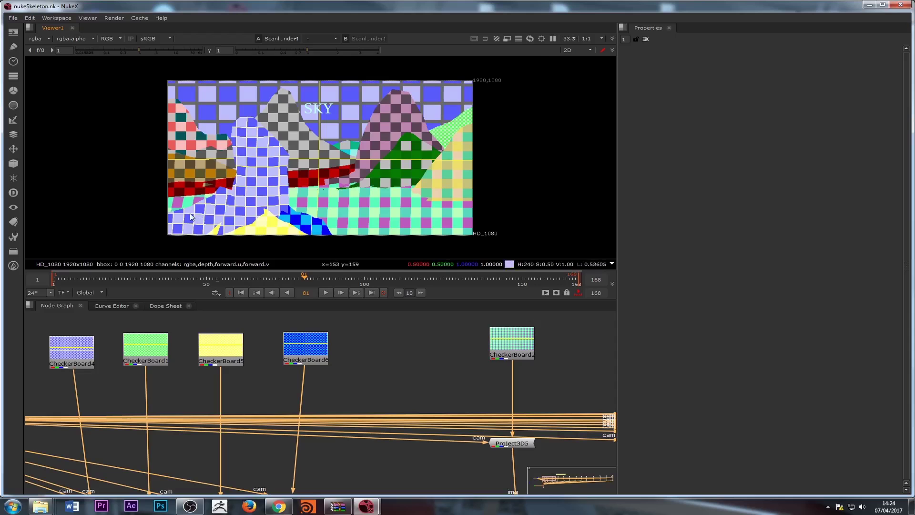
Step: Inspect the foreground checkerboard projections up close in the render and trace them to their nodes
{"action": "scroll", "coordinate": [254, 172], "scroll_direction": "up", "scroll_amount": 5}
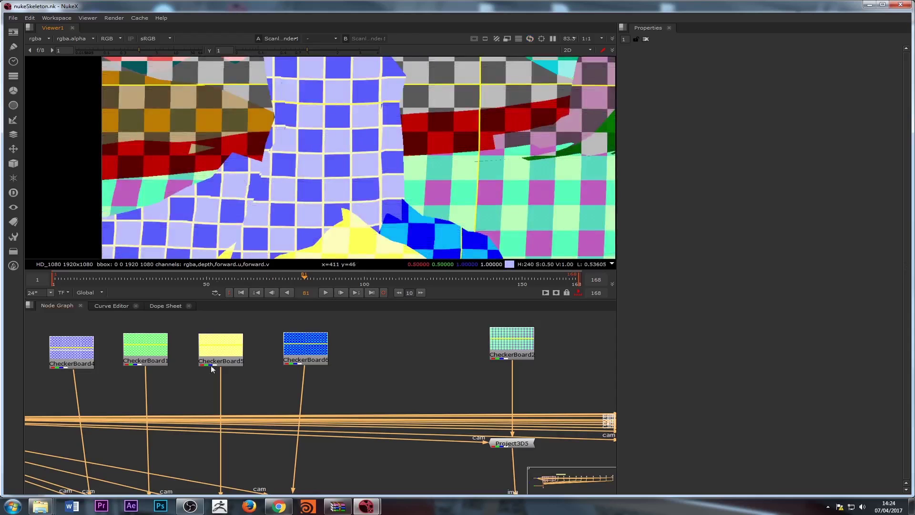
{"action": "scroll", "coordinate": [244, 346], "scroll_direction": "down", "scroll_amount": 5}
{"action": "scroll", "coordinate": [237, 379], "scroll_direction": "up", "scroll_amount": 5}
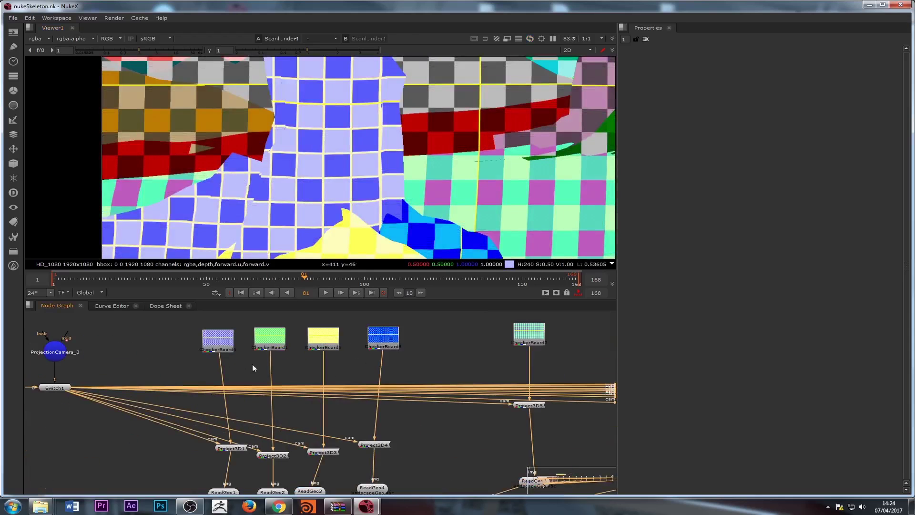
{"action": "scroll", "coordinate": [196, 365], "scroll_direction": "down", "scroll_amount": 1}
{"action": "scroll", "coordinate": [196, 364], "scroll_direction": "up", "scroll_amount": 4}
{"action": "scroll", "coordinate": [111, 341], "scroll_direction": "down", "scroll_amount": 3}
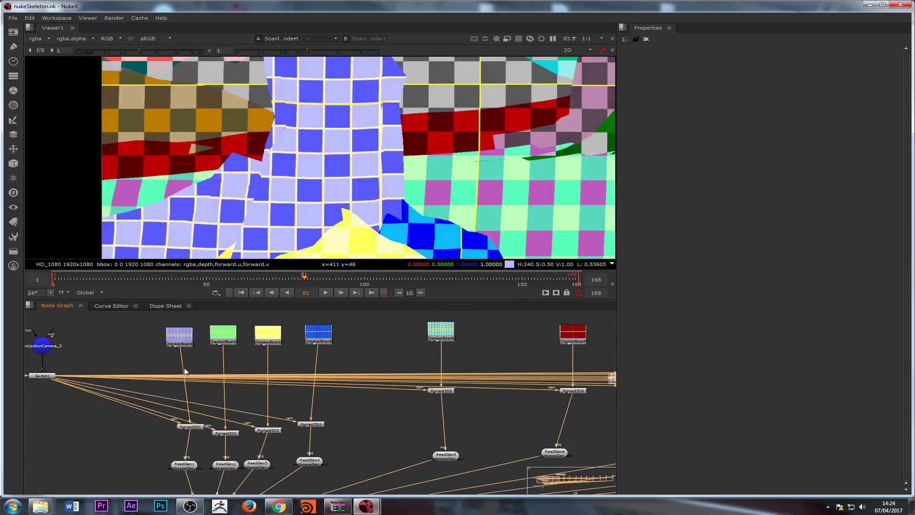
Step: Nudge the purple checkerboard node above Project3D1 and return to frame 1 with the whole render in view
{"action": "left_click", "coordinate": [183, 337]}
{"action": "left_click", "coordinate": [241, 293]}
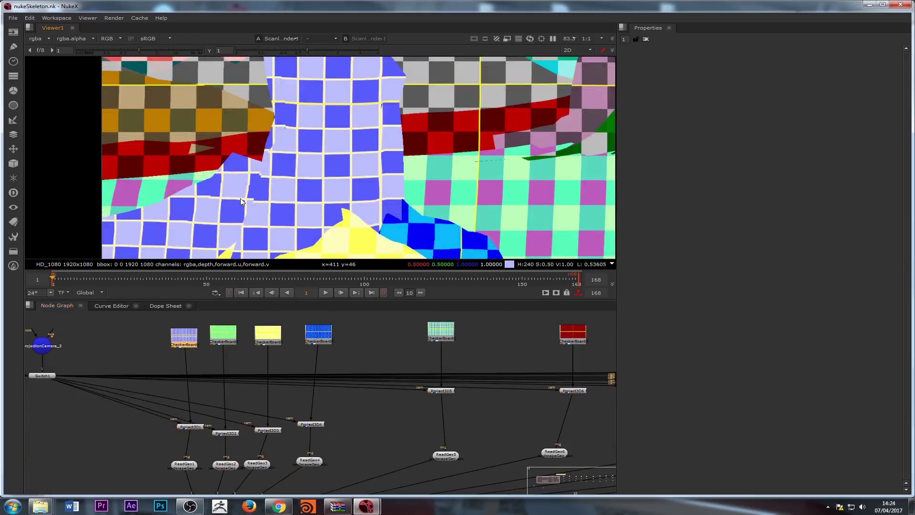
{"action": "scroll", "coordinate": [361, 187], "scroll_direction": "down", "scroll_amount": 3}
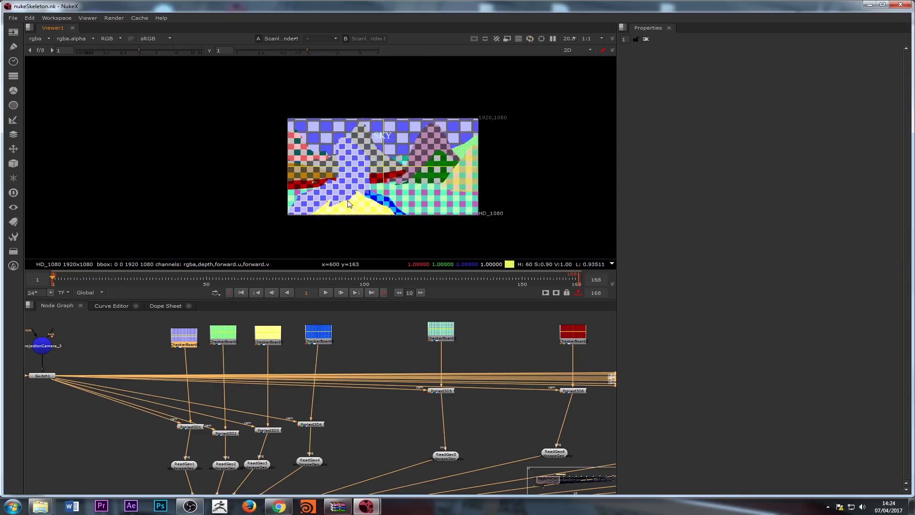
{"action": "scroll", "coordinate": [509, 118], "scroll_direction": "up", "scroll_amount": 2}
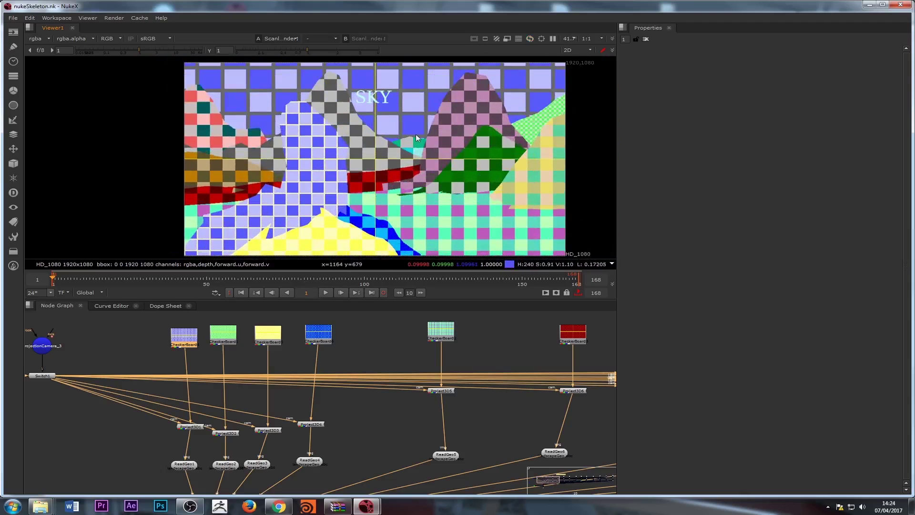
Step: Review the projection cameras feeding the Switch1 node and open the shotCamera1 properties
{"action": "middle_click_drag", "start_coordinate": [37, 415], "coordinate": [347, 417]}
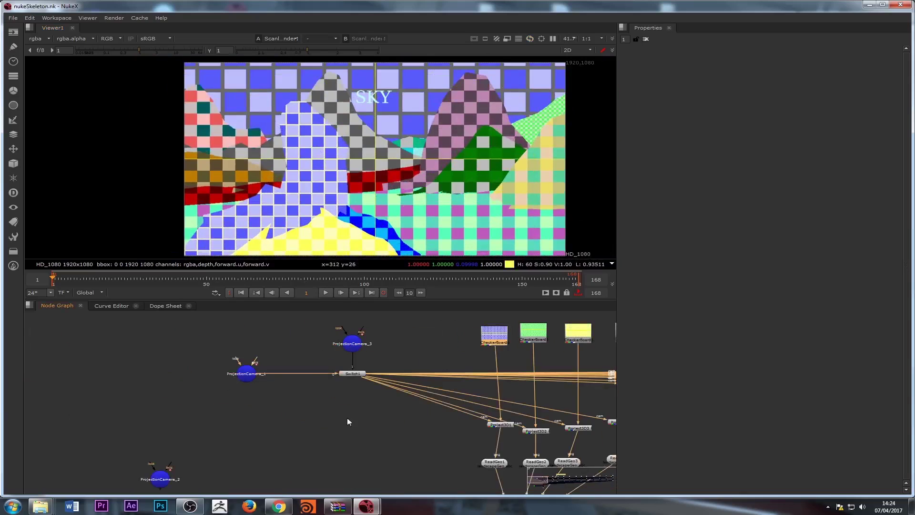
{"action": "double_click", "coordinate": [248, 377]}
{"action": "middle_click_drag", "start_coordinate": [261, 382], "coordinate": [281, 421]}
{"action": "double_click", "coordinate": [171, 440]}
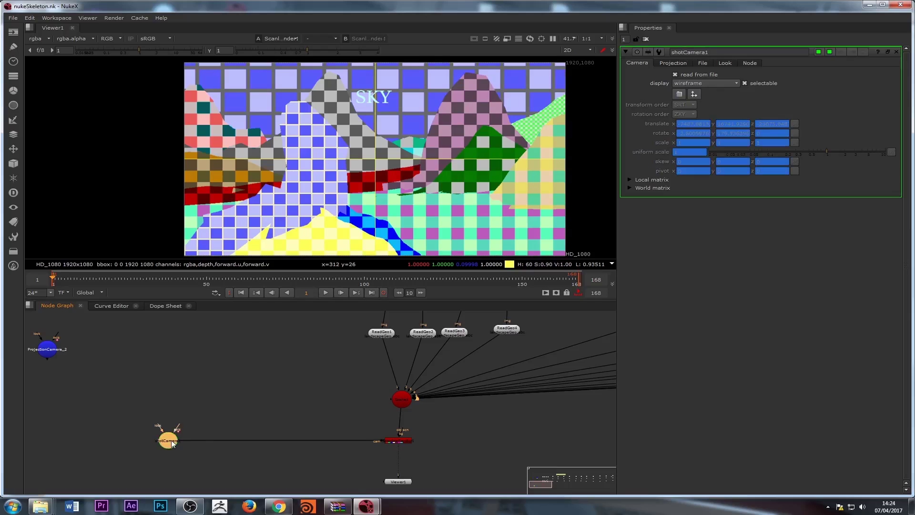
Step: Straighten the first node chain by aligning Project3D1 between its purple checkerboard and ReadGeo1
{"action": "middle_click_drag", "start_coordinate": [170, 439], "coordinate": [301, 386]}
{"action": "left_click", "coordinate": [307, 368]}
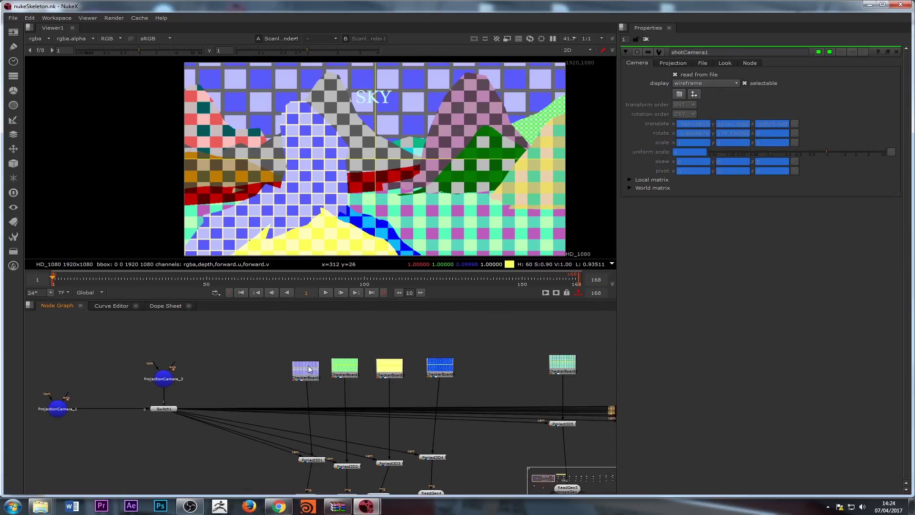
{"action": "middle_click_drag", "start_coordinate": [501, 410], "coordinate": [490, 336]}
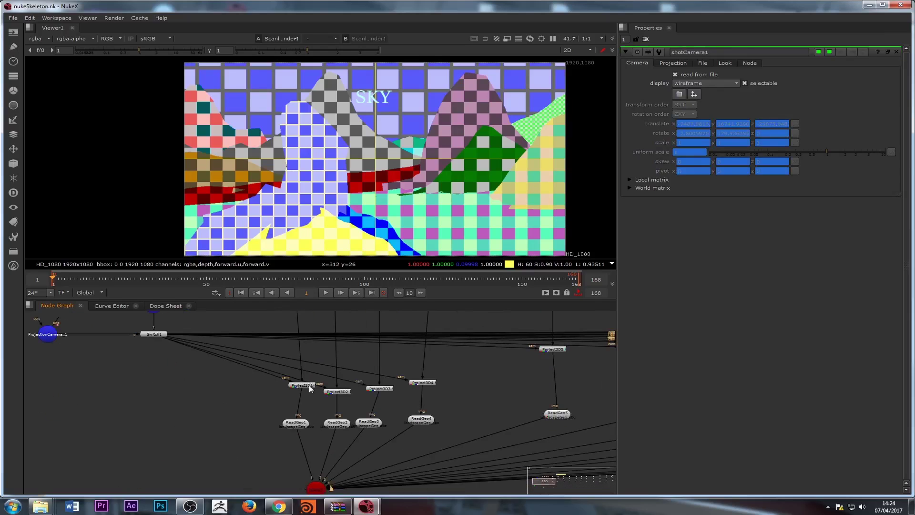
{"action": "left_click_drag", "start_coordinate": [310, 388], "coordinate": [304, 385]}
{"action": "left_click", "coordinate": [346, 390]}
{"action": "left_click", "coordinate": [384, 389]}
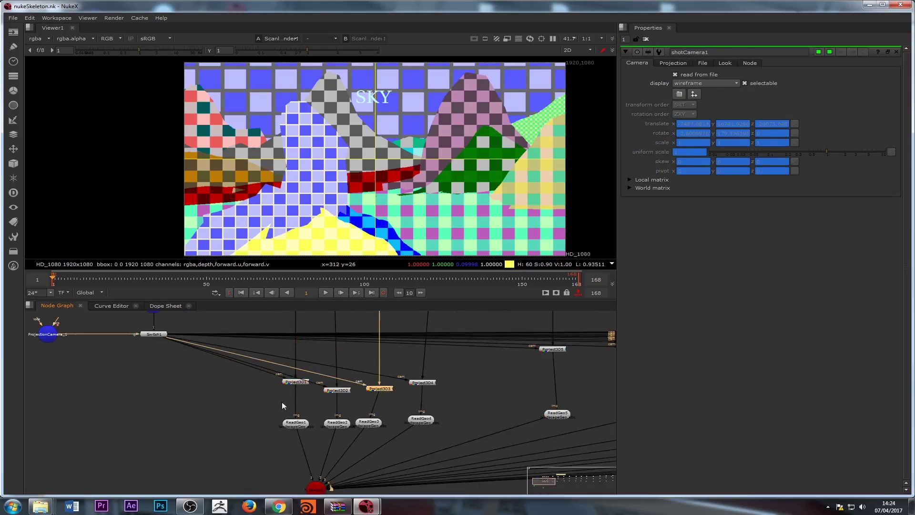
Step: Open the ReadGeo1 properties and show the scenegraph of landscapeGeo.abc
{"action": "middle_click_drag", "start_coordinate": [273, 419], "coordinate": [266, 374]}
{"action": "left_click", "coordinate": [291, 381]}
{"action": "double_click", "coordinate": [290, 381]}
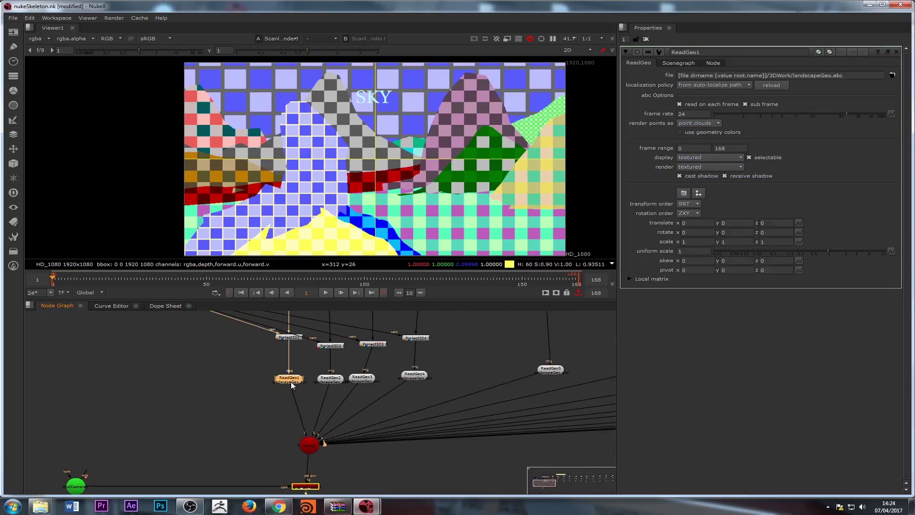
{"action": "left_click", "coordinate": [670, 63]}
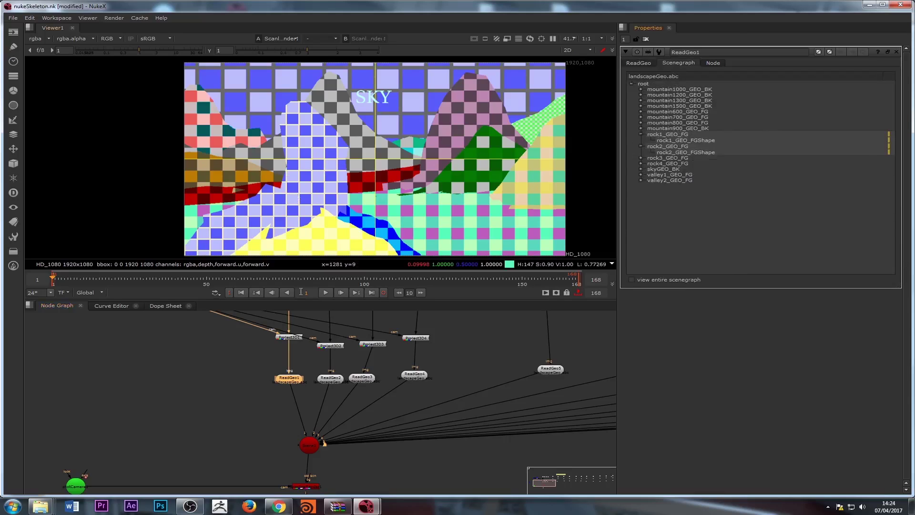
Step: Examine the full row of node chains to see how each checkerboard is projected onto its own ReadGeo
{"action": "mouse_move", "coordinate": [205, 405]}
{"action": "middle_mouse_down"}
{"action": "mouse_move", "coordinate": [196, 425]}
{"action": "mouse_move", "coordinate": [118, 427]}
{"action": "mouse_move", "coordinate": [411, 401]}
{"action": "mouse_move", "coordinate": [213, 402]}
{"action": "middle_mouse_up"}
{"action": "scroll", "coordinate": [196, 424], "scroll_direction": "down", "scroll_amount": 4}
{"action": "scroll", "coordinate": [126, 424], "scroll_direction": "down", "scroll_amount": 3}
{"action": "scroll", "coordinate": [395, 400], "scroll_direction": "down", "scroll_amount": 2}
{"action": "middle_click_drag", "start_coordinate": [521, 402], "coordinate": [296, 408]}
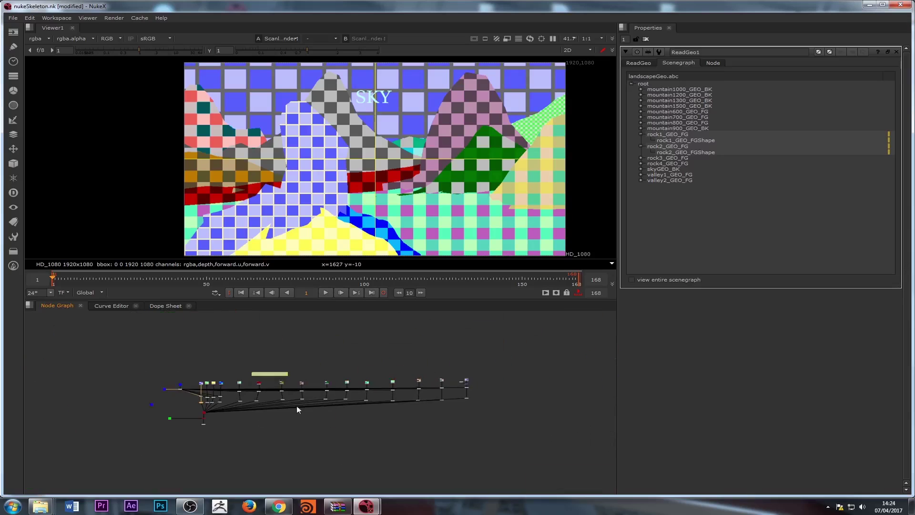
{"action": "scroll", "coordinate": [296, 409], "scroll_direction": "up", "scroll_amount": 2}
{"action": "scroll", "coordinate": [312, 403], "scroll_direction": "up", "scroll_amount": 5}
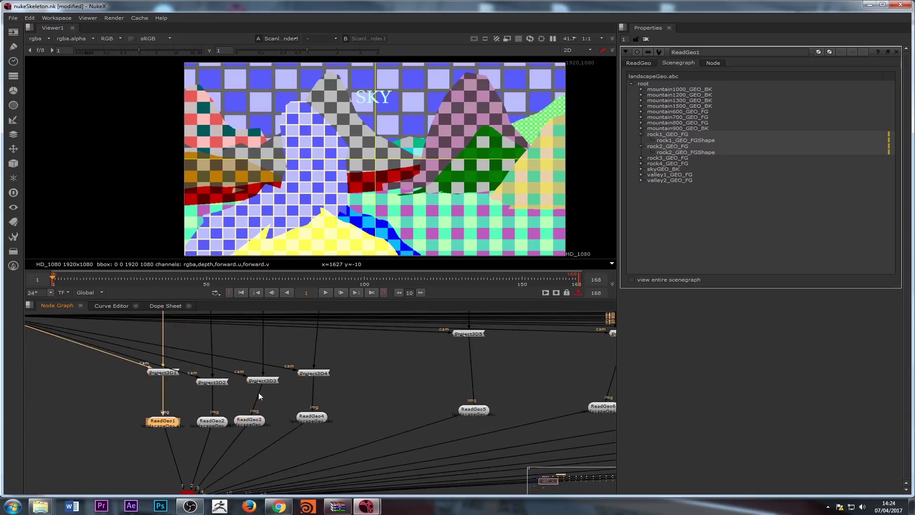
{"action": "scroll", "coordinate": [311, 431], "scroll_direction": "down", "scroll_amount": 5}
{"action": "scroll", "coordinate": [292, 416], "scroll_direction": "up", "scroll_amount": 5}
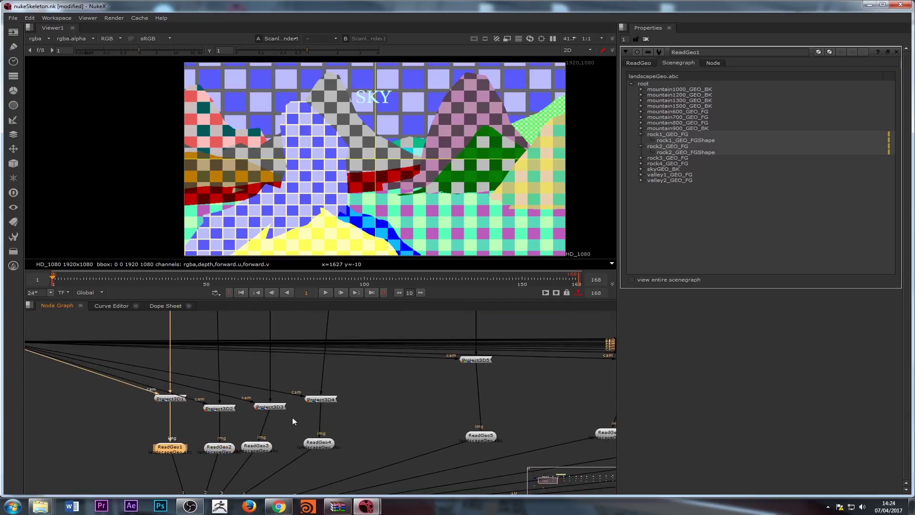
{"action": "scroll", "coordinate": [286, 414], "scroll_direction": "down", "scroll_amount": 3}
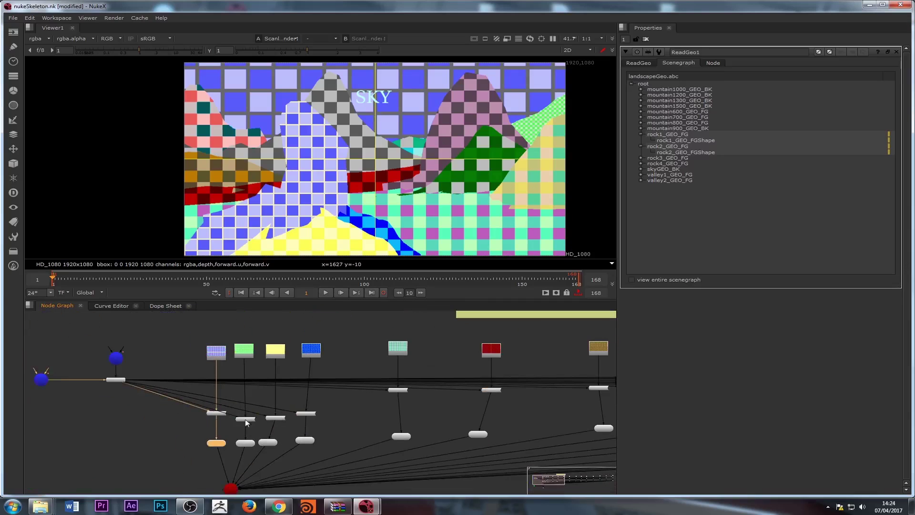
{"action": "scroll", "coordinate": [246, 422], "scroll_direction": "down", "scroll_amount": 3}
{"action": "scroll", "coordinate": [253, 414], "scroll_direction": "up", "scroll_amount": 2}
Step: Raise the Project3D nodes under the yellow and blue checkerboards, keeping the blue checkerboard connected to Project3D4
{"action": "left_click", "coordinate": [261, 407]}
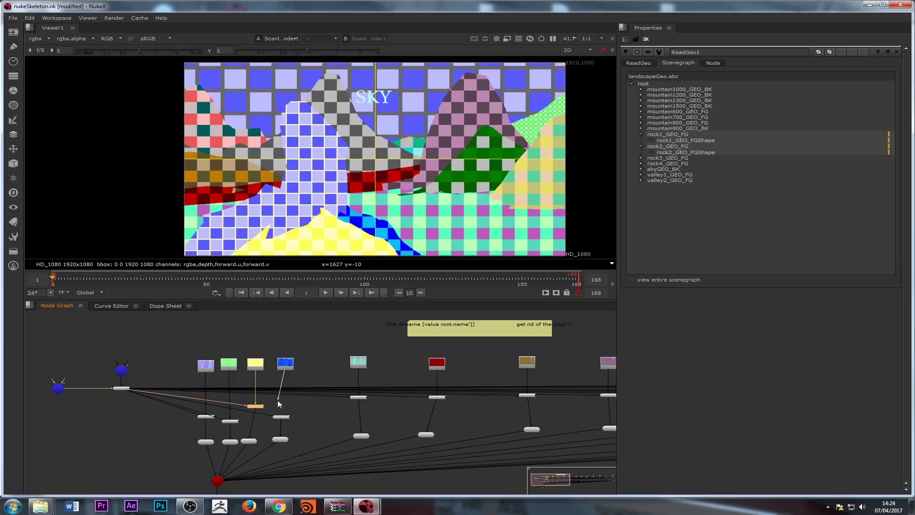
{"action": "left_click", "coordinate": [283, 404]}
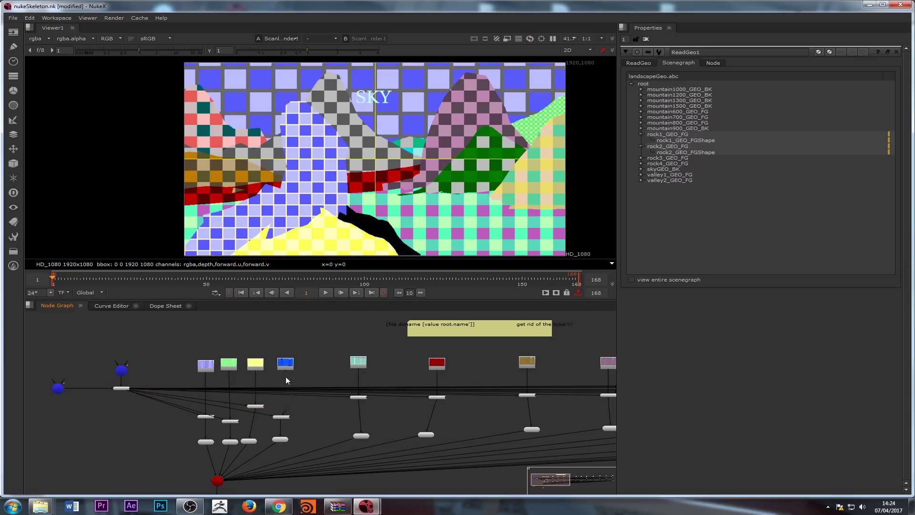
{"action": "left_click_drag", "start_coordinate": [286, 379], "coordinate": [285, 368]}
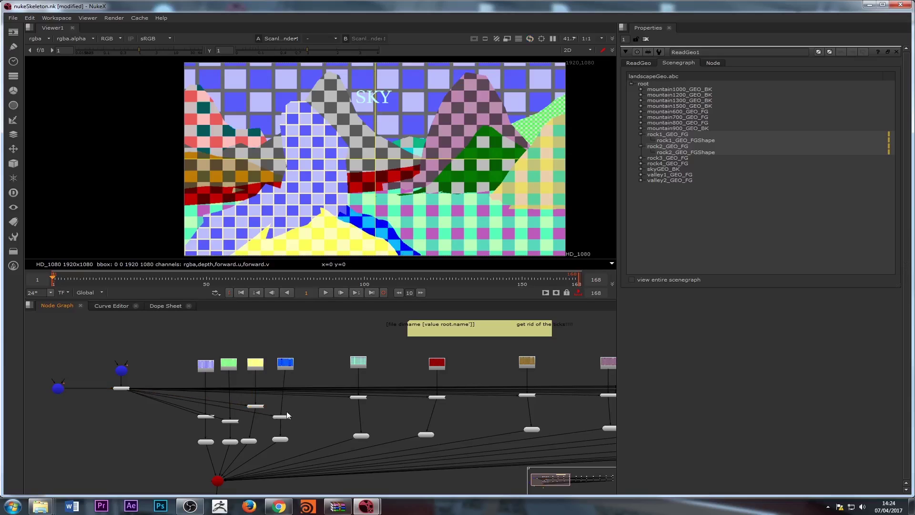
{"action": "left_click_drag", "start_coordinate": [285, 415], "coordinate": [286, 402]}
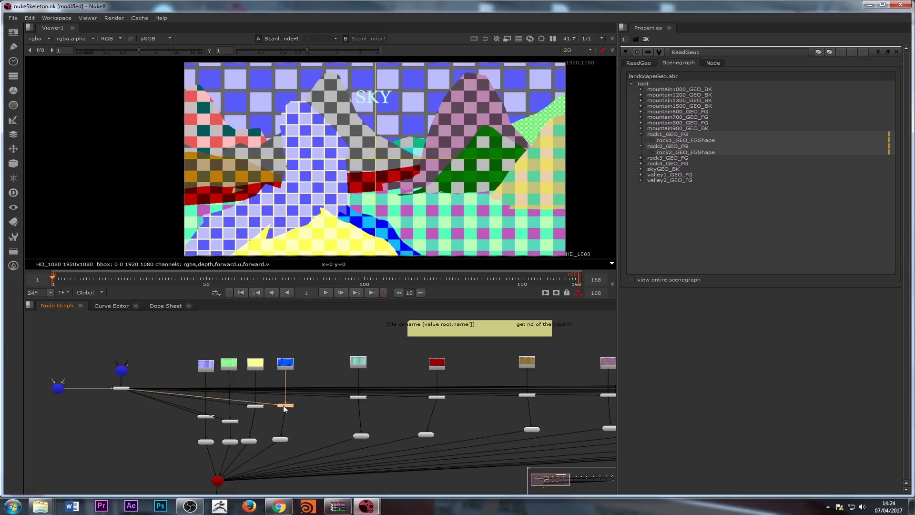
Step: Disable the Project3D nodes from the blue checkerboard's chain through to the sky chain
{"action": "left_click_drag", "start_coordinate": [226, 421], "coordinate": [582, 413]}
{"action": "scroll", "coordinate": [200, 408], "scroll_direction": "down", "scroll_amount": 4}
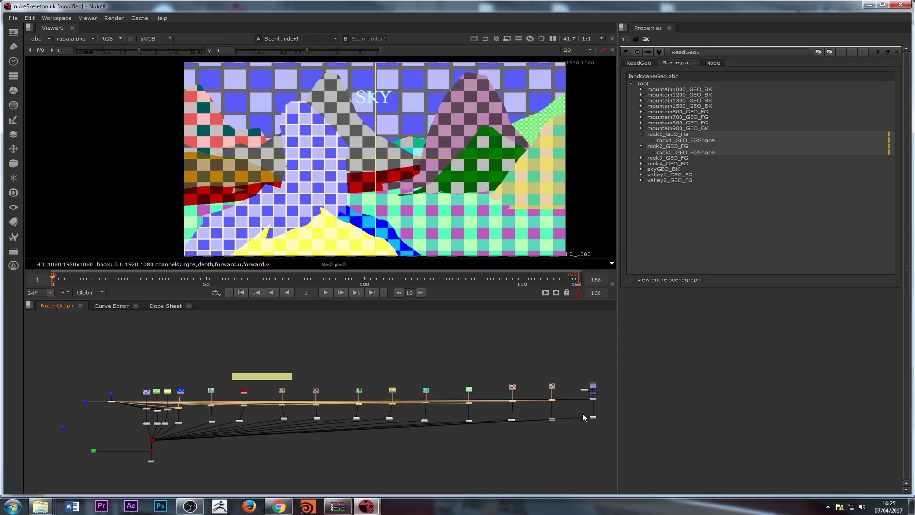
{"action": "left_click", "coordinate": [480, 406]}
{"action": "scroll", "coordinate": [492, 427], "scroll_direction": "down", "scroll_amount": 3}
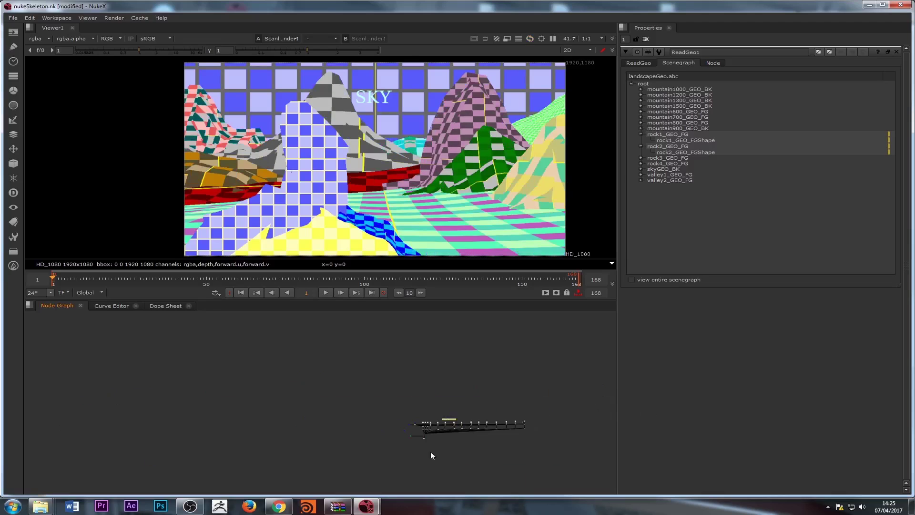
{"action": "scroll", "coordinate": [524, 421], "scroll_direction": "up", "scroll_amount": 5}
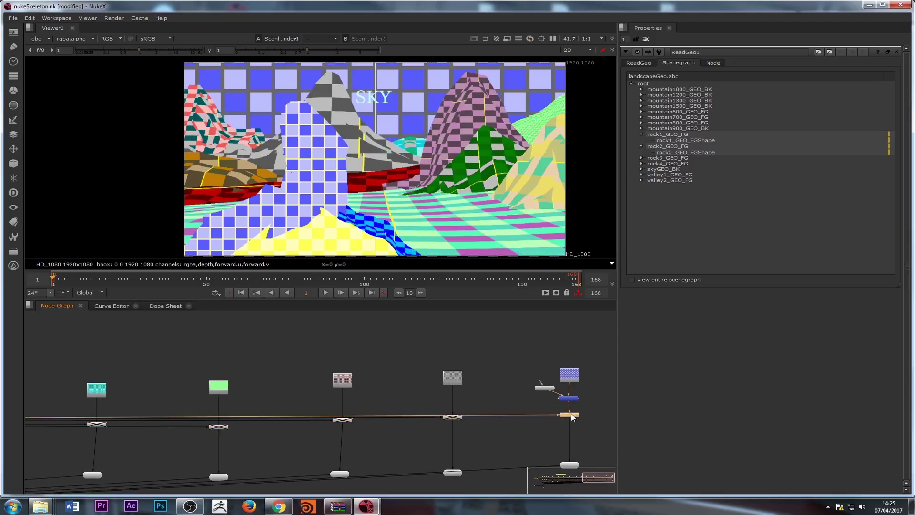
Step: Inspect the sky chain and the neighbouring chain down to ReadGeo14 with their projections disabled
{"action": "scroll", "coordinate": [317, 407], "scroll_direction": "down", "scroll_amount": 3}
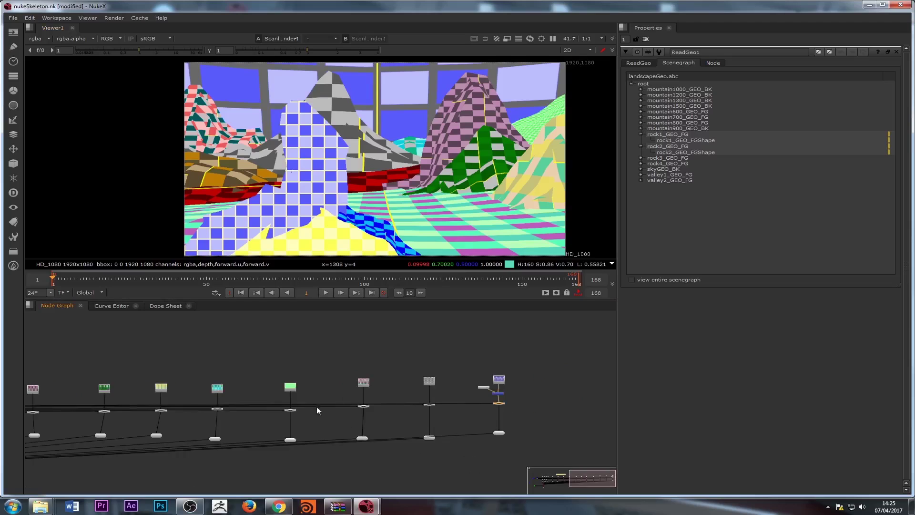
{"action": "scroll", "coordinate": [495, 406], "scroll_direction": "up", "scroll_amount": 4}
{"action": "middle_click_drag", "start_coordinate": [495, 406], "coordinate": [351, 433]}
{"action": "scroll", "coordinate": [411, 337], "scroll_direction": "up", "scroll_amount": 2}
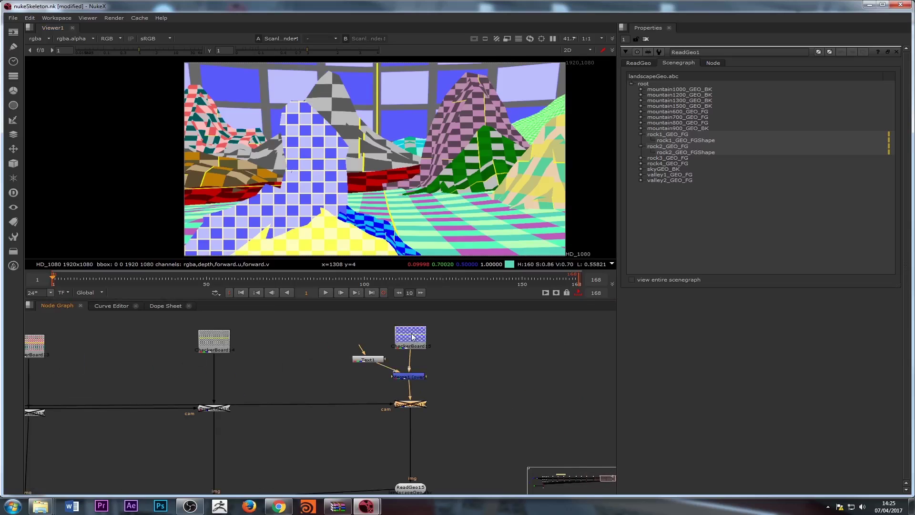
{"action": "middle_click_drag", "start_coordinate": [228, 394], "coordinate": [250, 342]}
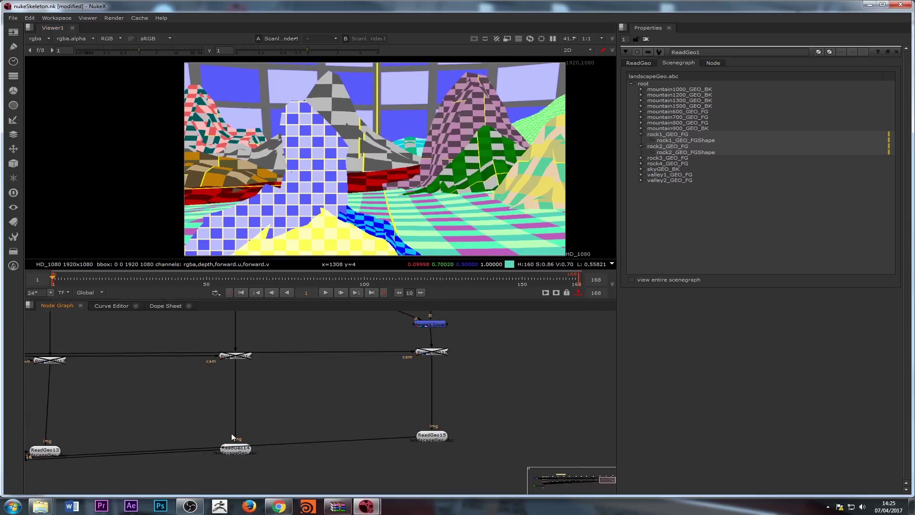
{"action": "left_click", "coordinate": [233, 448]}
{"action": "scroll", "coordinate": [176, 399], "scroll_direction": "down", "scroll_amount": 3}
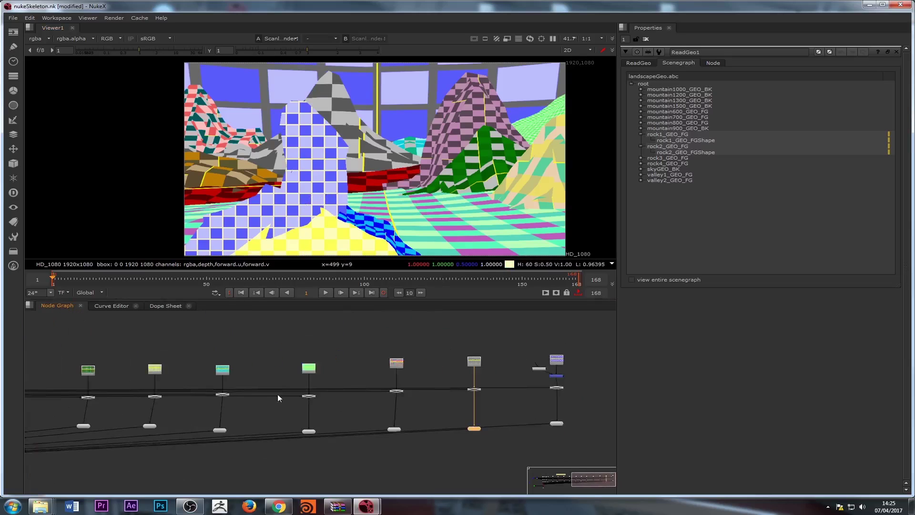
Step: Disable Project3D1, Project3D2 and Project3D3 under the purple, green and yellow checkerboards
{"action": "scroll", "coordinate": [278, 393], "scroll_direction": "up", "scroll_amount": 5}
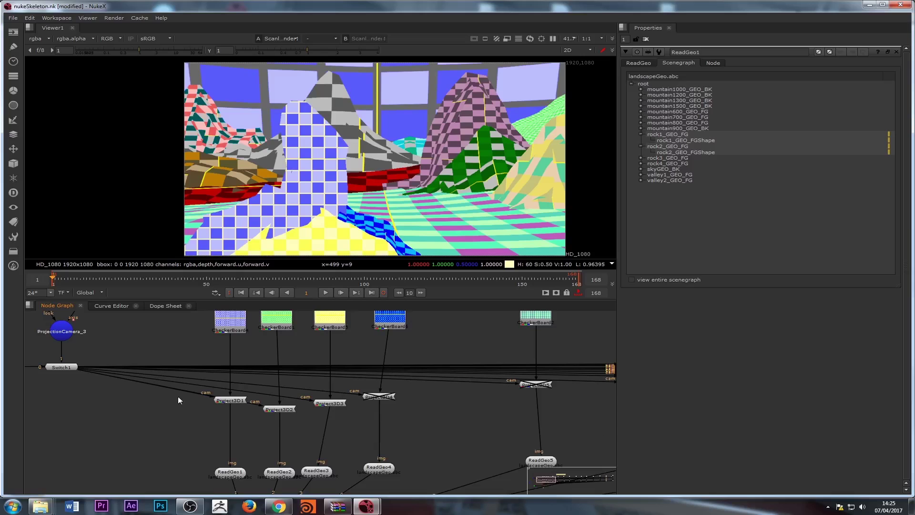
{"action": "left_click_drag", "start_coordinate": [204, 442], "coordinate": [351, 392]}
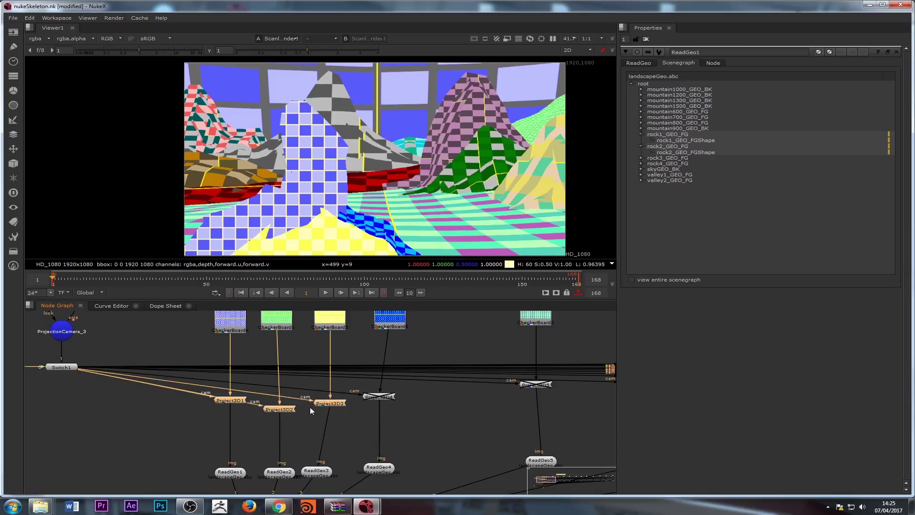
{"action": "key", "text": "d"}
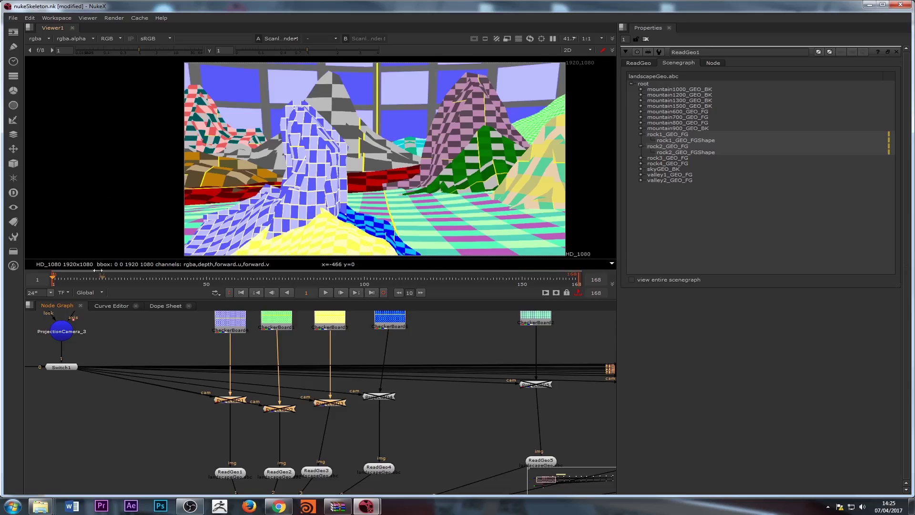
Step: Examine the cameras, Project3D nodes and ReadGeo chains down to the Scene and ScanlineRender1 nodes
{"action": "scroll", "coordinate": [189, 342], "scroll_direction": "down", "scroll_amount": 3}
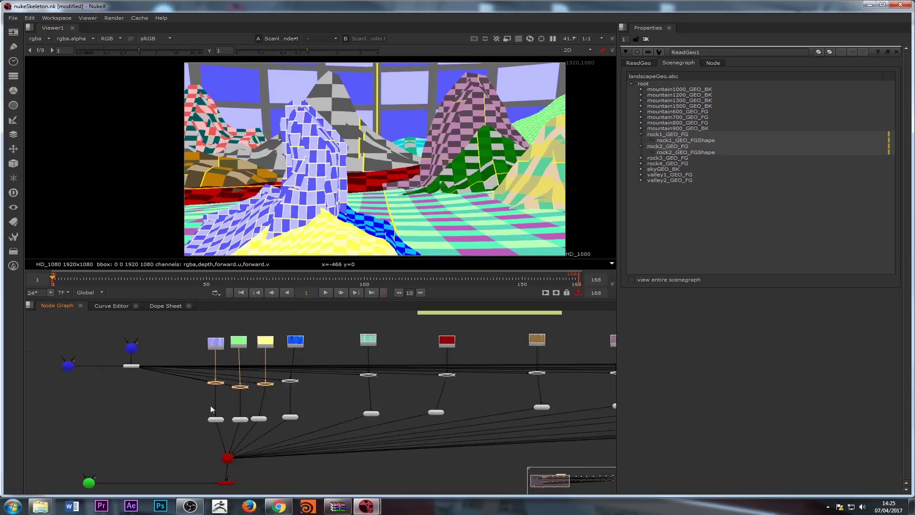
{"action": "scroll", "coordinate": [210, 405], "scroll_direction": "up", "scroll_amount": 3}
{"action": "scroll", "coordinate": [159, 405], "scroll_direction": "down", "scroll_amount": 2}
{"action": "scroll", "coordinate": [116, 402], "scroll_direction": "up", "scroll_amount": 4}
{"action": "scroll", "coordinate": [225, 410], "scroll_direction": "down", "scroll_amount": 3}
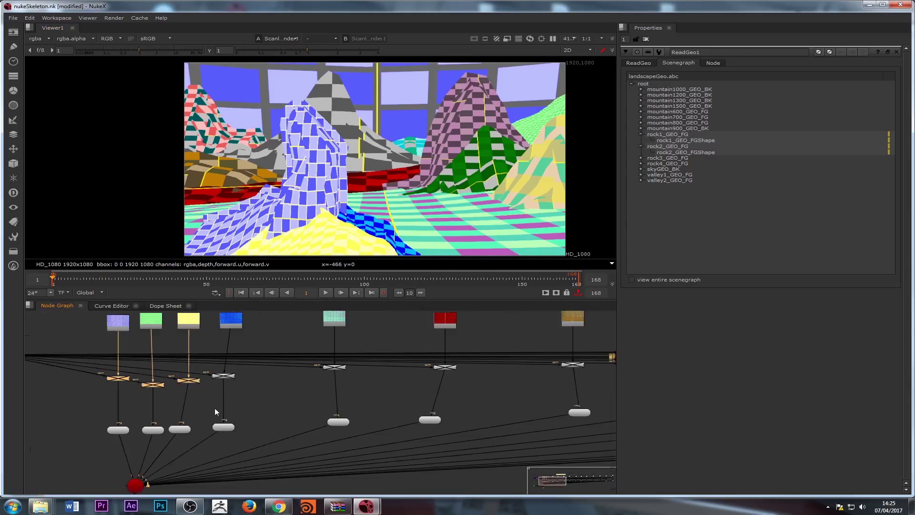
{"action": "scroll", "coordinate": [212, 384], "scroll_direction": "down", "scroll_amount": 2}
{"action": "scroll", "coordinate": [250, 410], "scroll_direction": "up", "scroll_amount": 1}
{"action": "scroll", "coordinate": [209, 426], "scroll_direction": "down", "scroll_amount": 3}
{"action": "scroll", "coordinate": [140, 379], "scroll_direction": "up", "scroll_amount": 4}
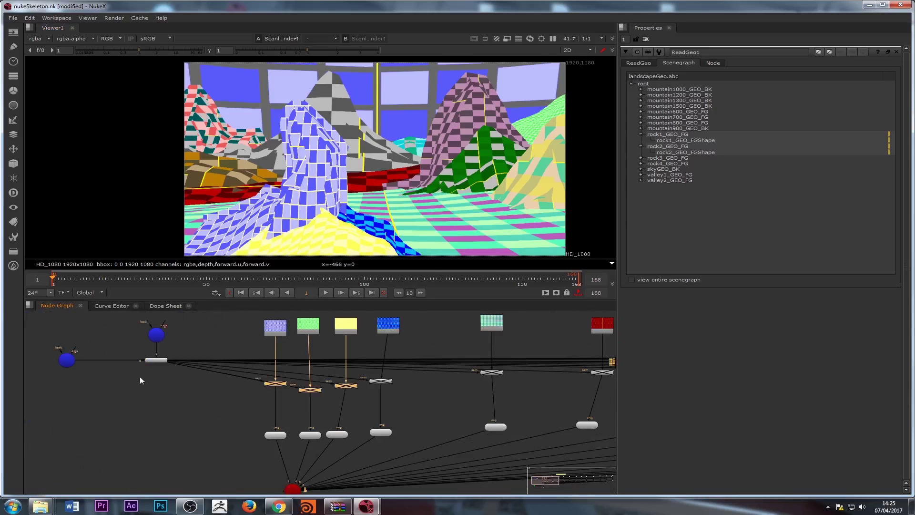
{"action": "scroll", "coordinate": [259, 384], "scroll_direction": "down", "scroll_amount": 3}
{"action": "scroll", "coordinate": [265, 417], "scroll_direction": "up", "scroll_amount": 2}
{"action": "scroll", "coordinate": [231, 429], "scroll_direction": "down", "scroll_amount": 2}
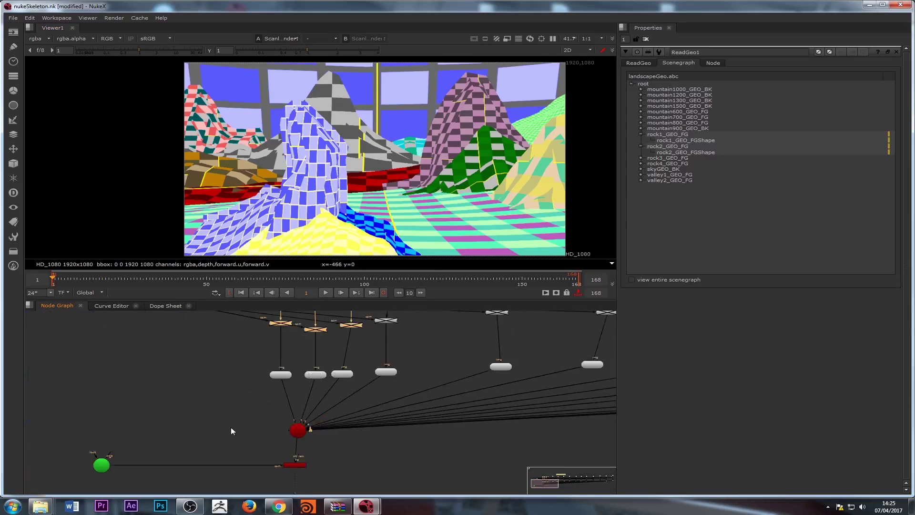
Step: Connect ScanlineRender1's camera input to the blue projection camera that feeds Switch1, replacing the green camera
{"action": "scroll", "coordinate": [251, 391], "scroll_direction": "up", "scroll_amount": 2}
{"action": "scroll", "coordinate": [251, 393], "scroll_direction": "down", "scroll_amount": 2}
{"action": "left_click_drag", "start_coordinate": [278, 456], "coordinate": [157, 360]}
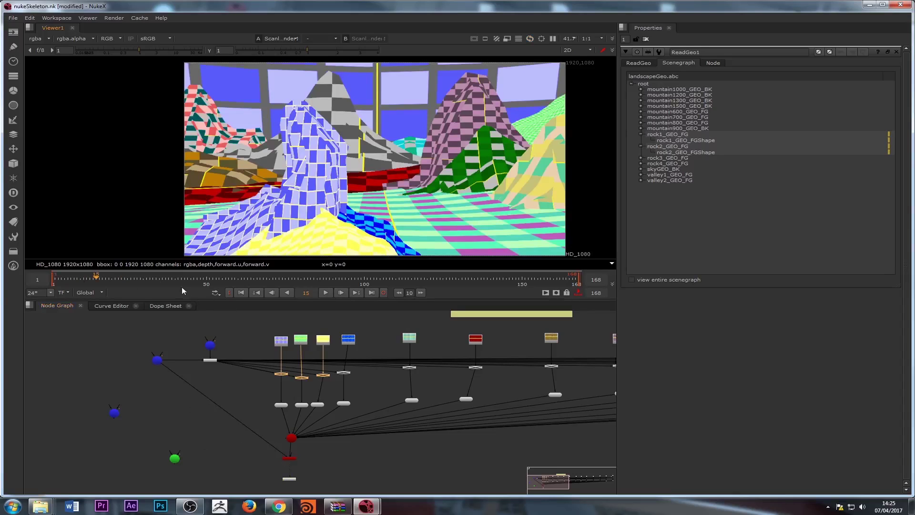
Step: Scrub through the timeline to check the view from the projection camera and return to frame 1
{"action": "left_click_drag", "start_coordinate": [231, 279], "coordinate": [385, 276]}
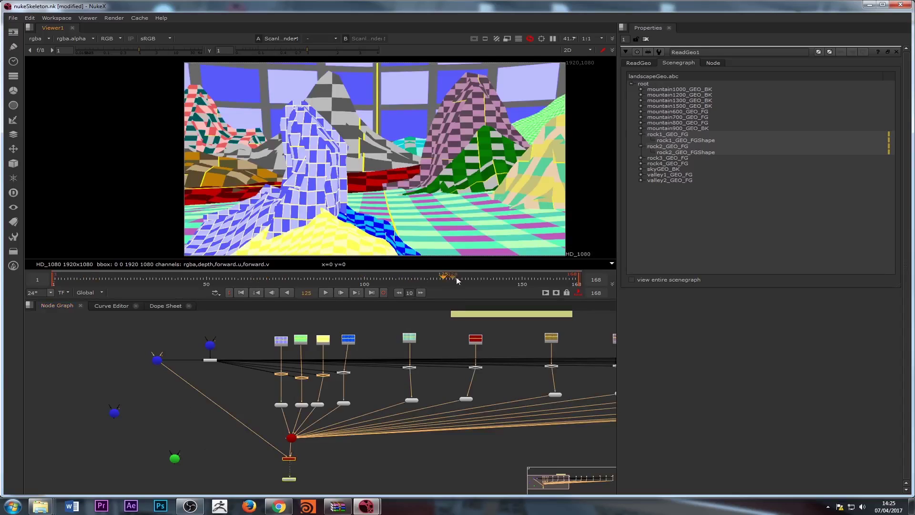
{"action": "left_click_drag", "start_coordinate": [456, 276], "coordinate": [199, 277]}
{"action": "left_click", "coordinate": [241, 292]}
Step: Disable the whole row of ReadGeo nodes feeding the Scene node
{"action": "key", "text": "f"}
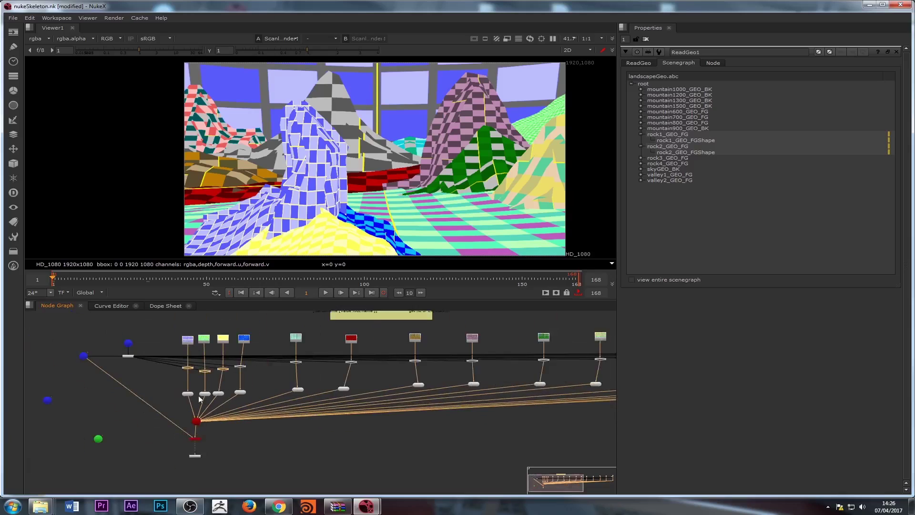
{"action": "left_click_drag", "start_coordinate": [115, 374], "coordinate": [526, 395]}
{"action": "scroll", "coordinate": [381, 381], "scroll_direction": "up", "scroll_amount": 5}
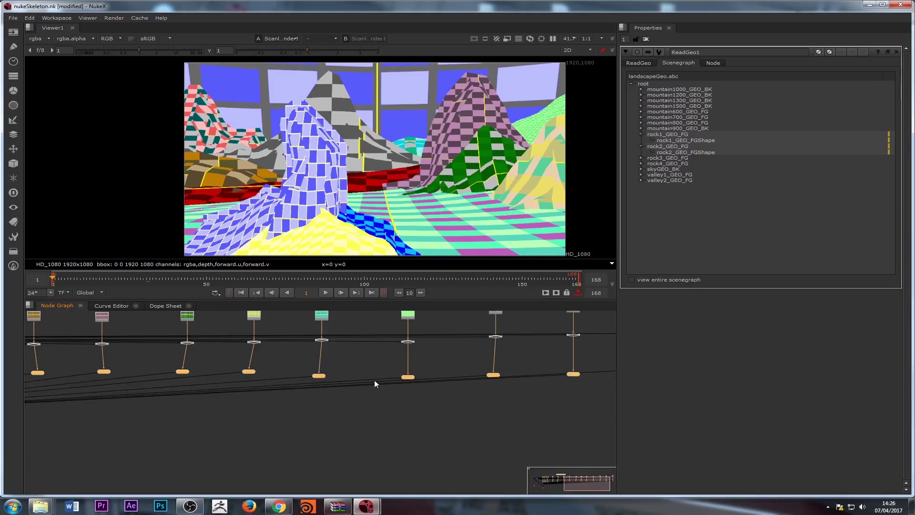
{"action": "key", "text": "d"}
{"action": "scroll", "coordinate": [318, 398], "scroll_direction": "down", "scroll_amount": 5}
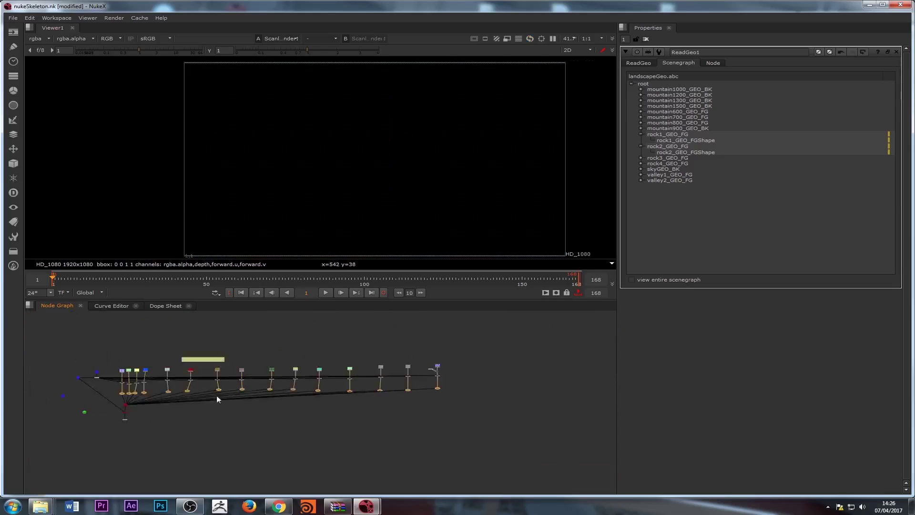
Step: Enable only ReadGeo4 under the blue checkerboard to isolate its geometry in the render
{"action": "middle_click_drag", "start_coordinate": [125, 395], "coordinate": [305, 399]}
{"action": "scroll", "coordinate": [305, 399], "scroll_direction": "up", "scroll_amount": 6}
{"action": "scroll", "coordinate": [305, 399], "scroll_direction": "up", "scroll_amount": 4}
{"action": "left_click", "coordinate": [385, 388]}
{"action": "key", "text": "d"}
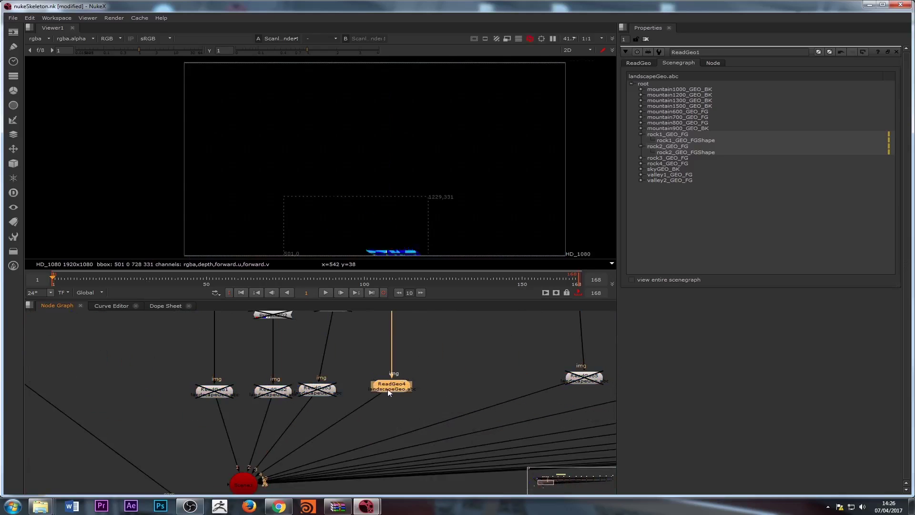
{"action": "scroll", "coordinate": [382, 389], "scroll_direction": "down", "scroll_amount": 3}
{"action": "left_click", "coordinate": [376, 418]}
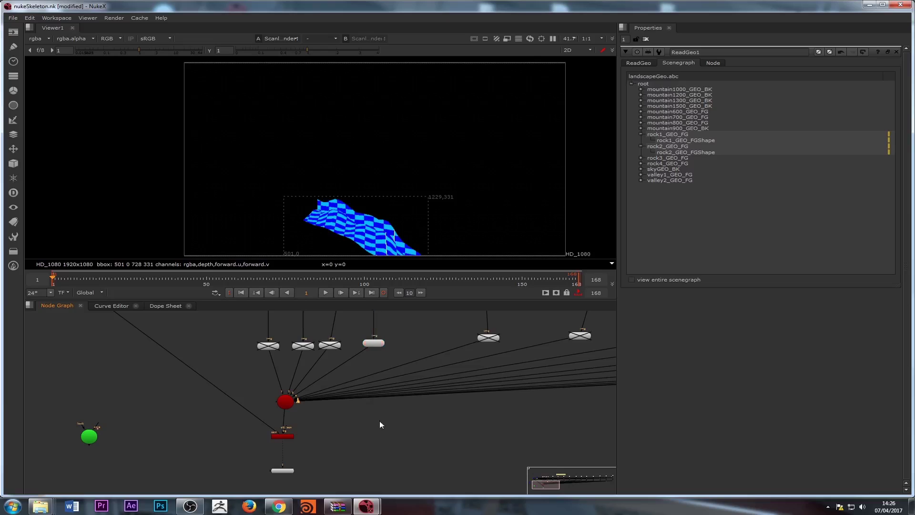
Step: Check the ScanlineRender1 settings and disable ReadGeo4 again
{"action": "left_click", "coordinate": [287, 436]}
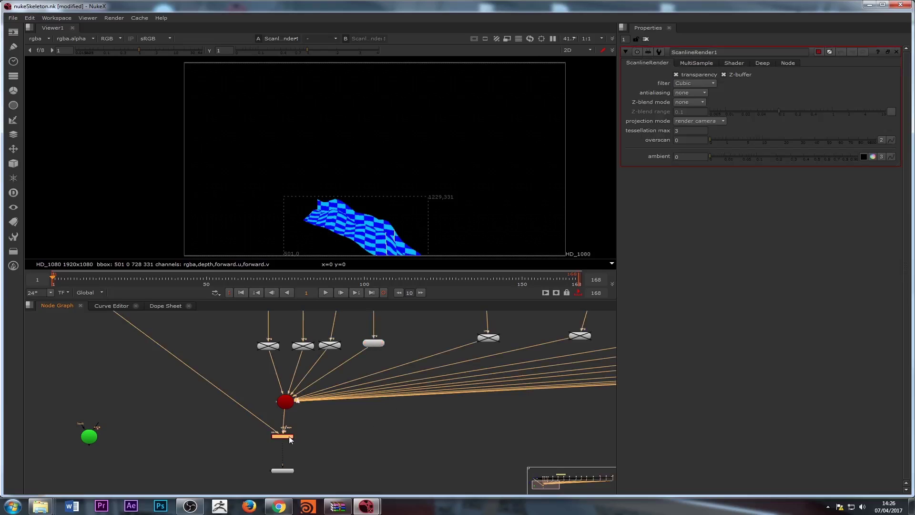
{"action": "left_click_drag", "start_coordinate": [243, 424], "coordinate": [382, 443]}
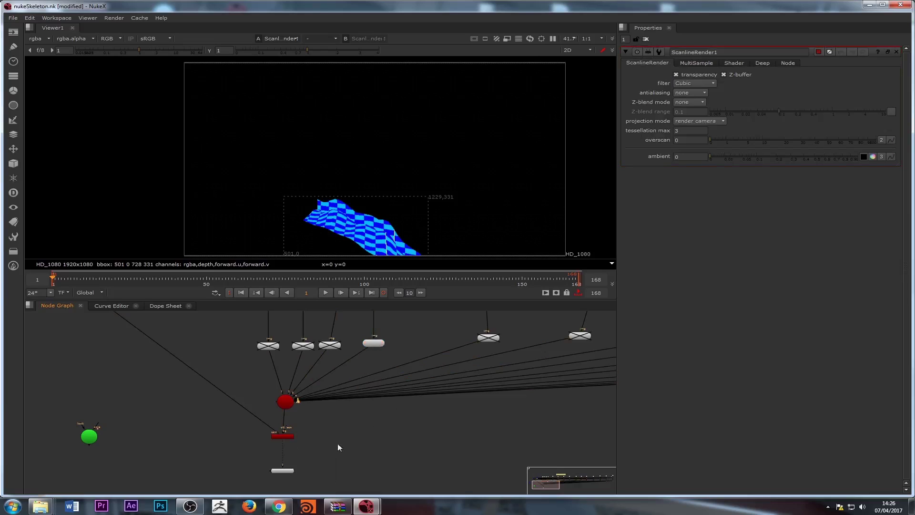
{"action": "scroll", "coordinate": [276, 446], "scroll_direction": "up", "scroll_amount": 3}
{"action": "scroll", "coordinate": [307, 446], "scroll_direction": "down", "scroll_amount": 3}
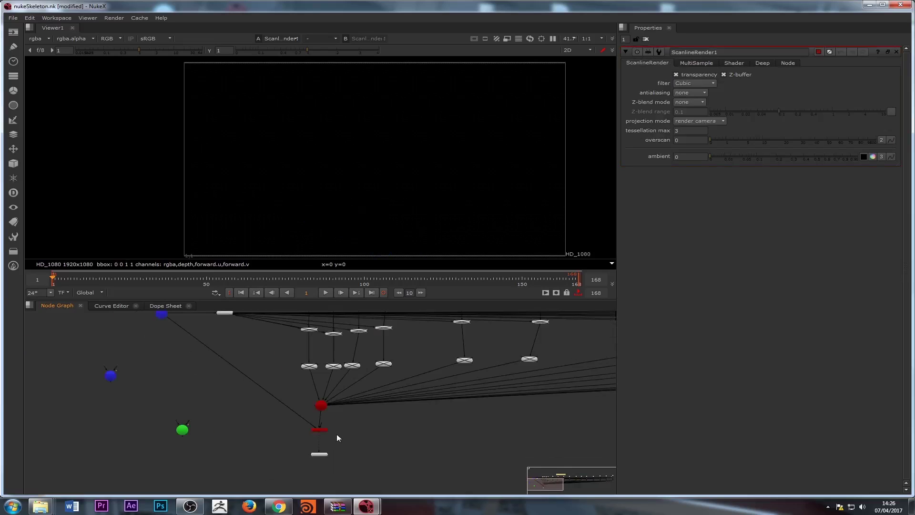
{"action": "middle_click_drag", "start_coordinate": [336, 433], "coordinate": [308, 436]}
Step: Isolate ReadGeo4 in the render, and switch the isolation over to ReadGeo3 under the yellow checkerboard
{"action": "left_click", "coordinate": [350, 384]}
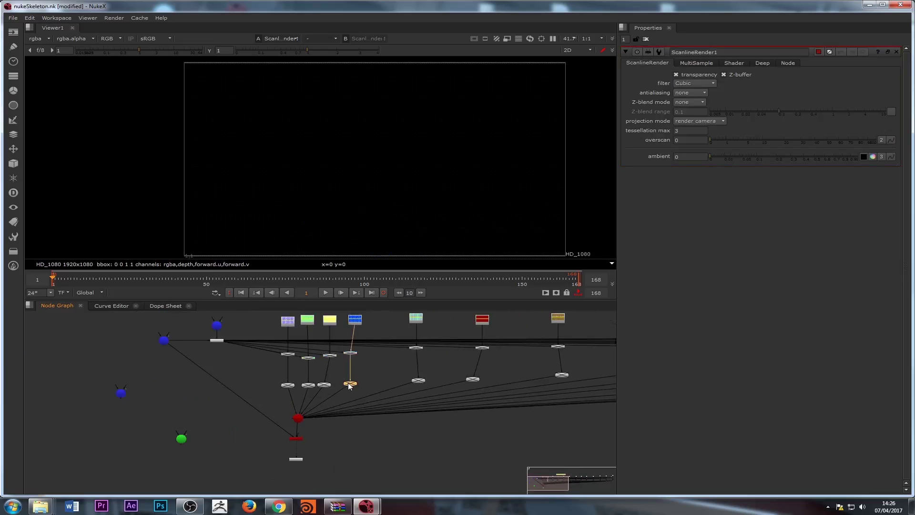
{"action": "left_click", "coordinate": [324, 385]}
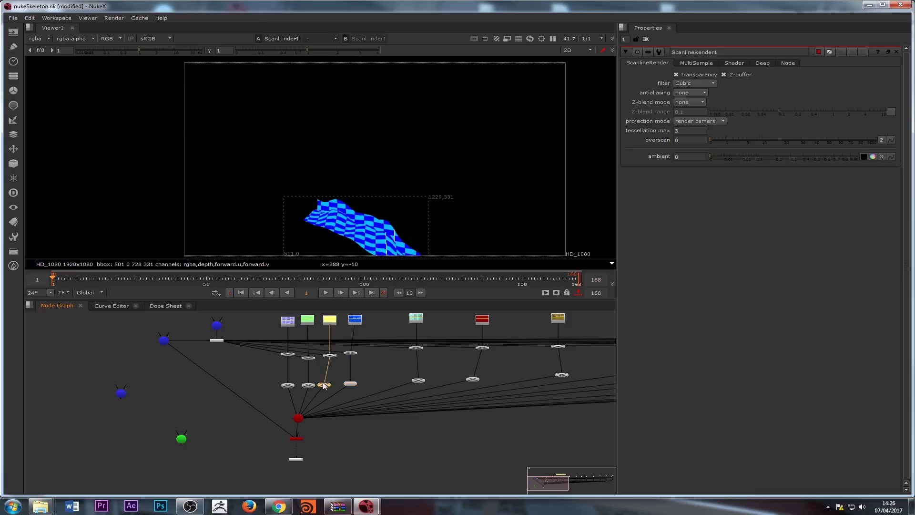
{"action": "left_click", "coordinate": [350, 384]}
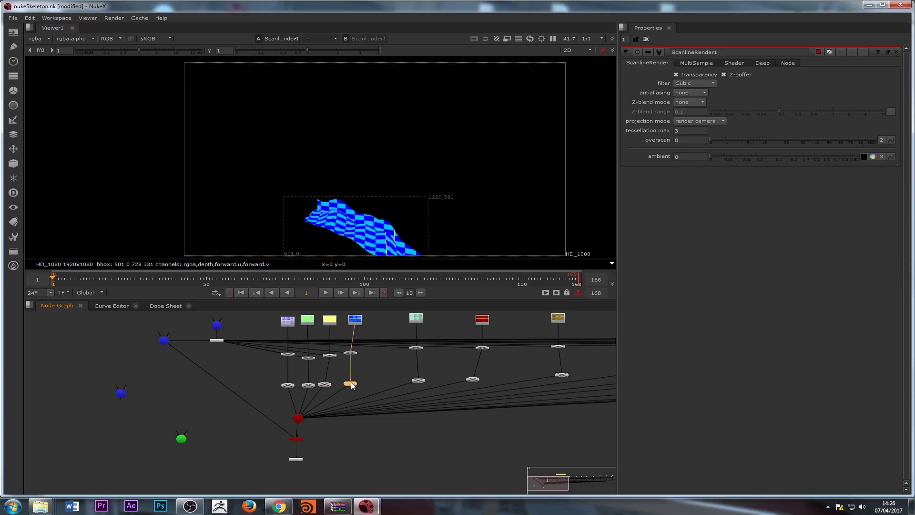
{"action": "left_click", "coordinate": [324, 385]}
Step: Enable ReadGeo1 and ReadGeo2 under the purple and green checkerboards
{"action": "left_click", "coordinate": [307, 385]}
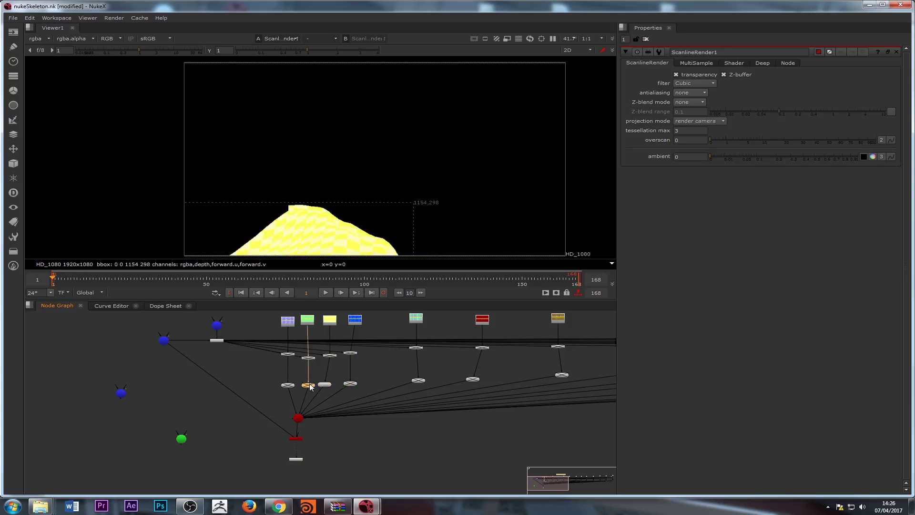
{"action": "left_click", "coordinate": [287, 385]}
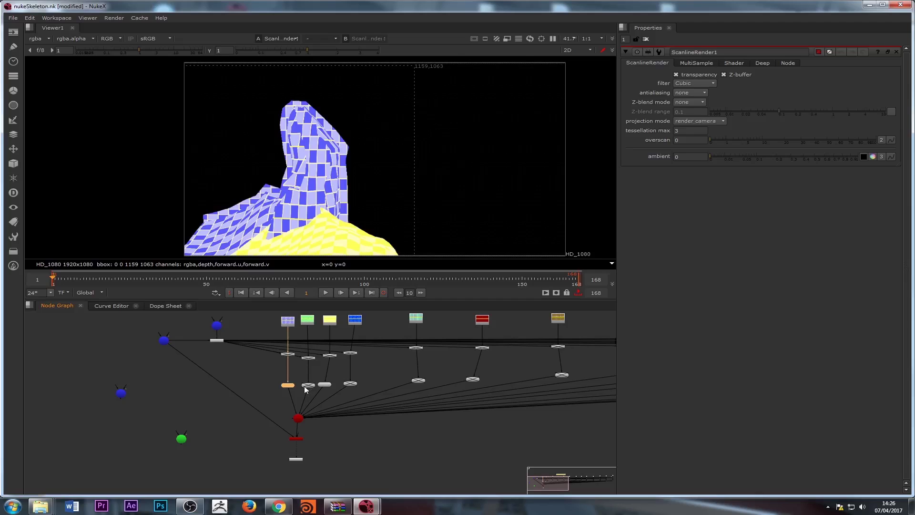
{"action": "left_click", "coordinate": [309, 386]}
{"action": "left_click", "coordinate": [289, 386]}
{"action": "key", "text": "d"}
{"action": "key", "text": "d"}
{"action": "left_click", "coordinate": [308, 385]}
Step: Toggle ReadGeo3 off and back on, and toggle ReadGeo4 on and off again
{"action": "left_click", "coordinate": [324, 384]}
{"action": "key", "text": "d"}
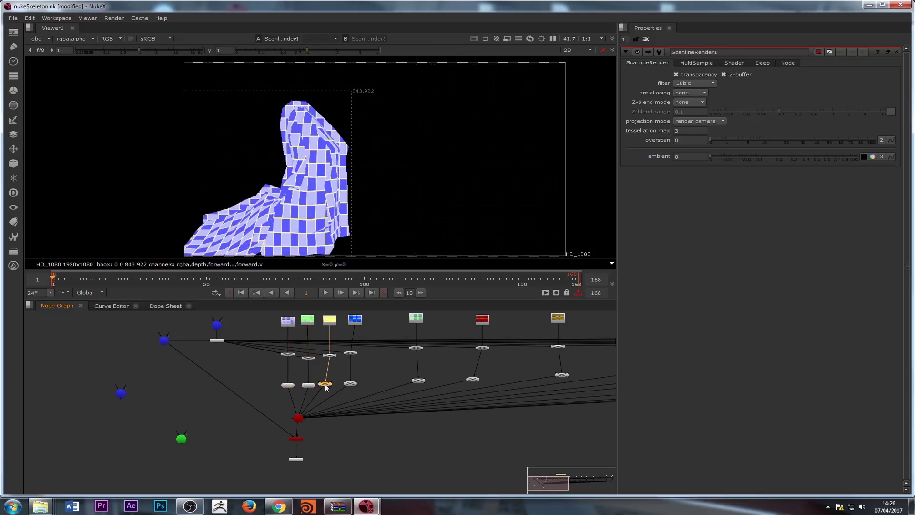
{"action": "key", "text": "d"}
{"action": "left_click", "coordinate": [348, 384]}
{"action": "key", "text": "d"}
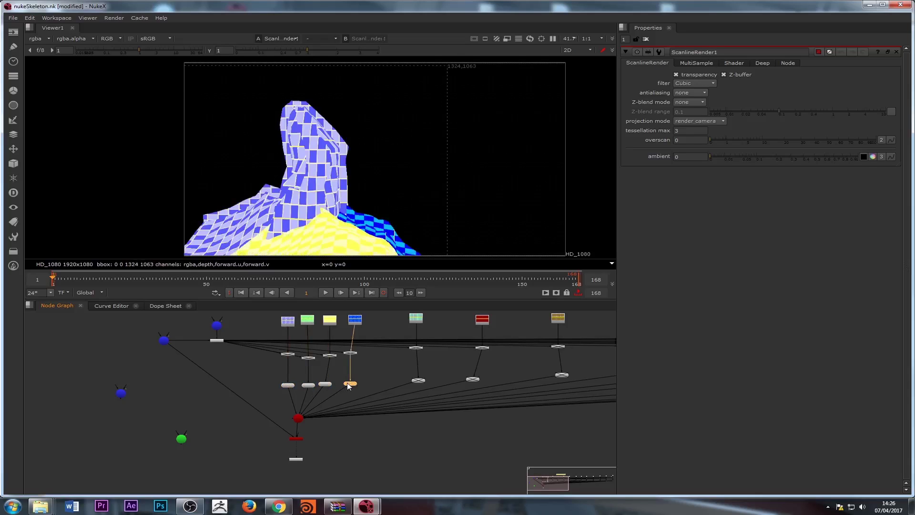
{"action": "key", "text": "d"}
{"action": "scroll", "coordinate": [320, 386], "scroll_direction": "up", "scroll_amount": 4}
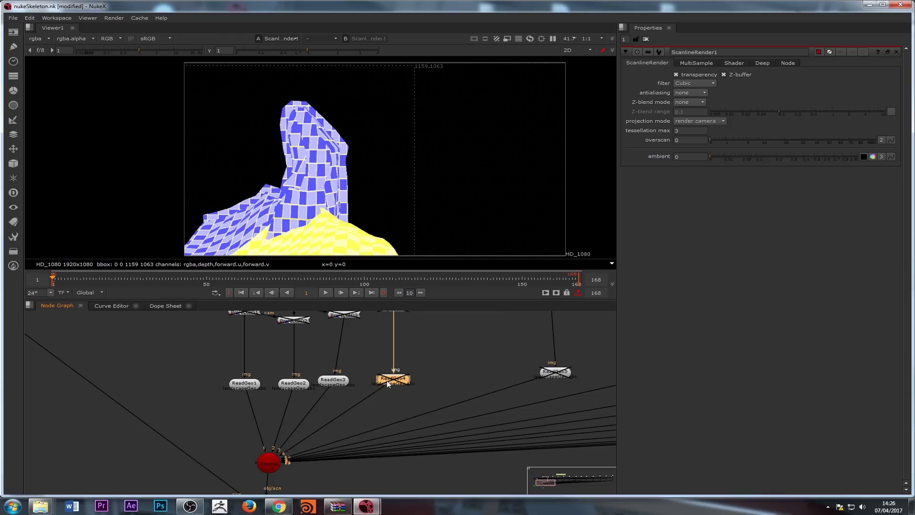
Step: Disable ReadGeo1, ReadGeo2 and ReadGeo3 together
{"action": "scroll", "coordinate": [387, 382], "scroll_direction": "down", "scroll_amount": 5}
{"action": "middle_click_drag", "start_coordinate": [375, 411], "coordinate": [350, 381]}
{"action": "scroll", "coordinate": [350, 382], "scroll_direction": "up", "scroll_amount": 4}
{"action": "middle_click_drag", "start_coordinate": [344, 327], "coordinate": [332, 361]}
{"action": "mouse_move", "coordinate": [199, 334]}
{"action": "left_mouse_down"}
{"action": "mouse_move", "coordinate": [282, 363]}
{"action": "mouse_move", "coordinate": [338, 367]}
{"action": "left_mouse_up"}
{"action": "key", "text": "d"}
{"action": "scroll", "coordinate": [313, 367], "scroll_direction": "down", "scroll_amount": 3}
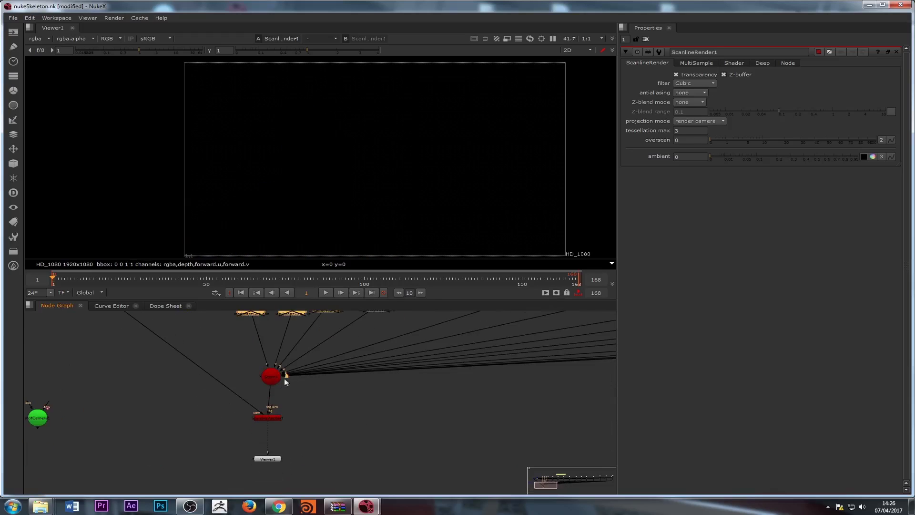
Step: Enable ReadGeo4 as the only geometry rendered through ScanlineRender1
{"action": "scroll", "coordinate": [284, 378], "scroll_direction": "up", "scroll_amount": 3}
{"action": "left_click", "coordinate": [377, 358]}
{"action": "key", "text": "d"}
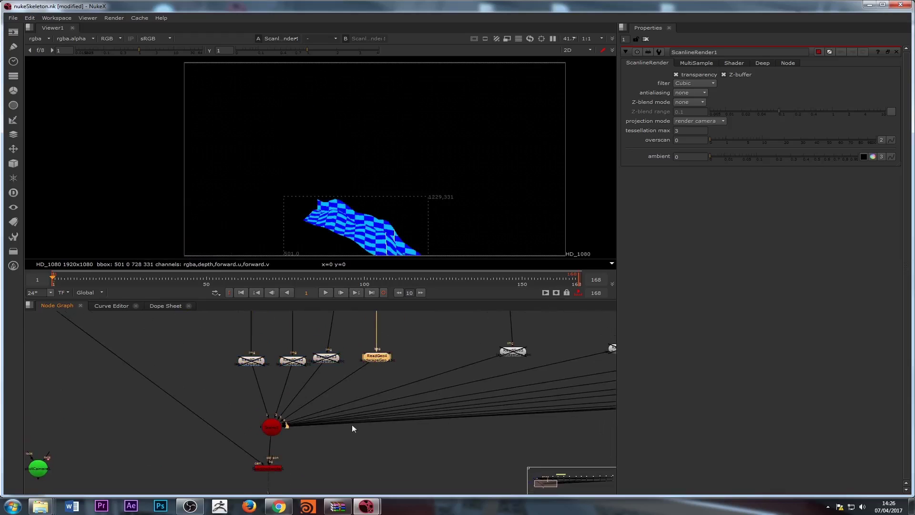
Step: Create a Write node beside ScanlineRender1
{"action": "scroll", "coordinate": [352, 424], "scroll_direction": "down", "scroll_amount": 3}
{"action": "key", "text": "Tab"}
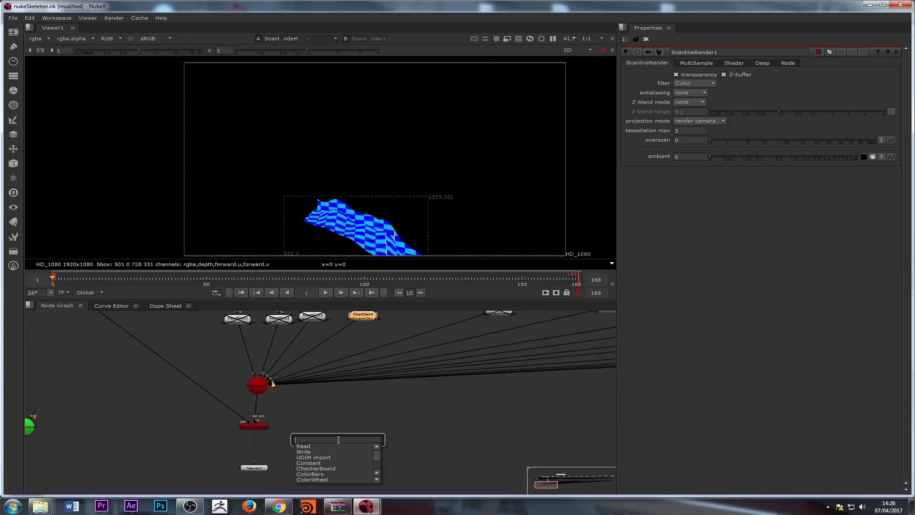
{"action": "type", "text": "wr"}
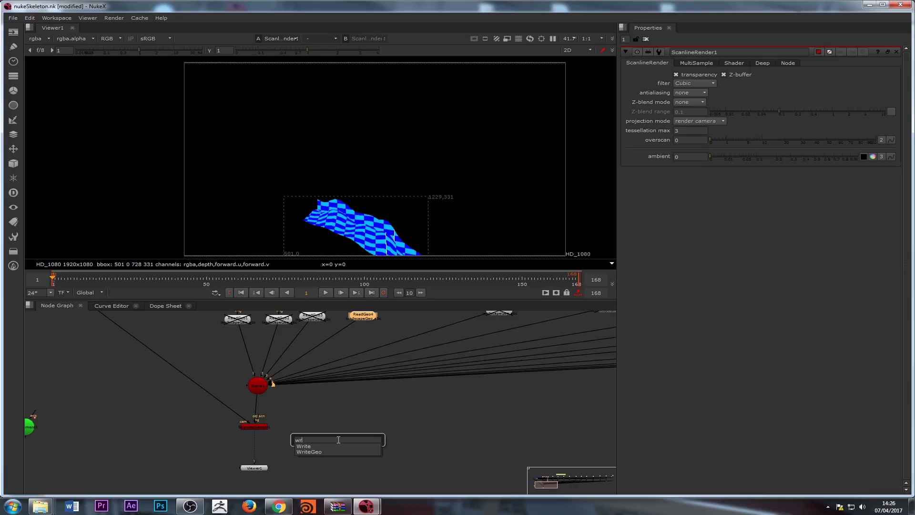
{"action": "left_click", "coordinate": [312, 417]}
{"action": "key", "text": "w"}
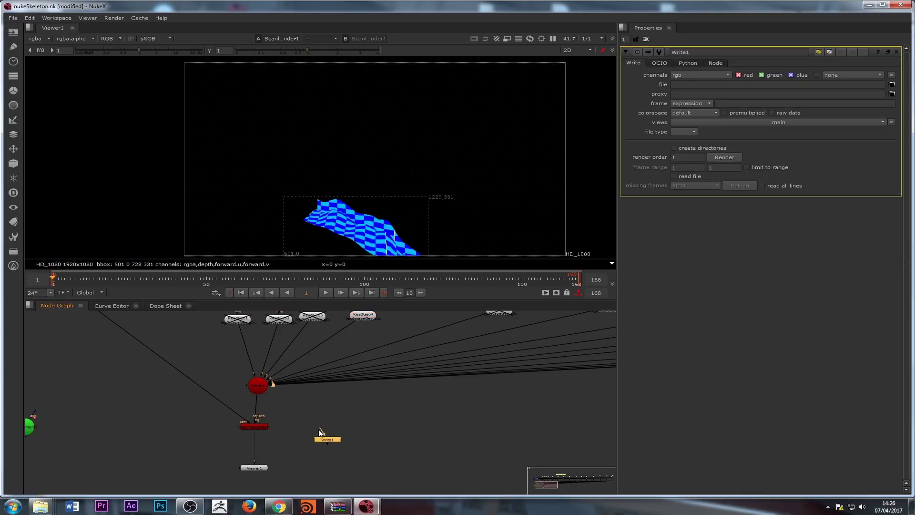
{"action": "left_click", "coordinate": [308, 424]}
{"action": "key", "text": "Tab"}
{"action": "type", "text": "wr"}
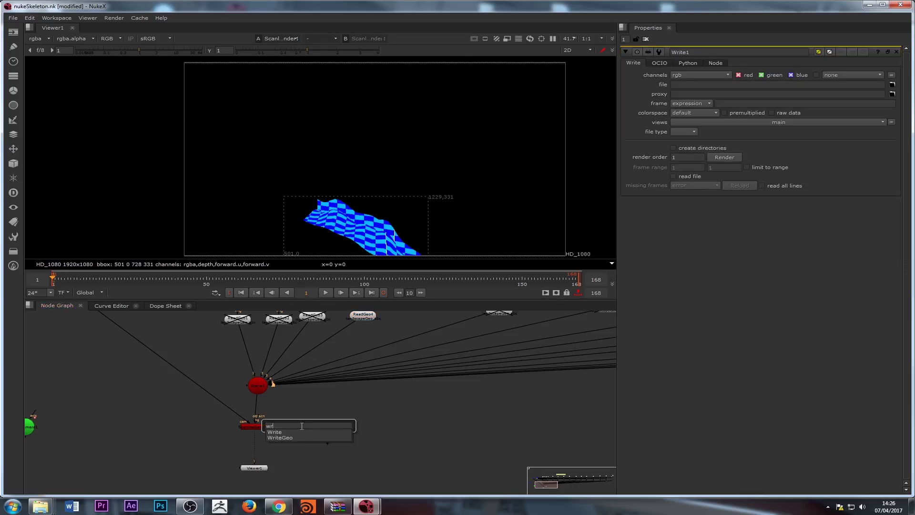
{"action": "left_click", "coordinate": [281, 432]}
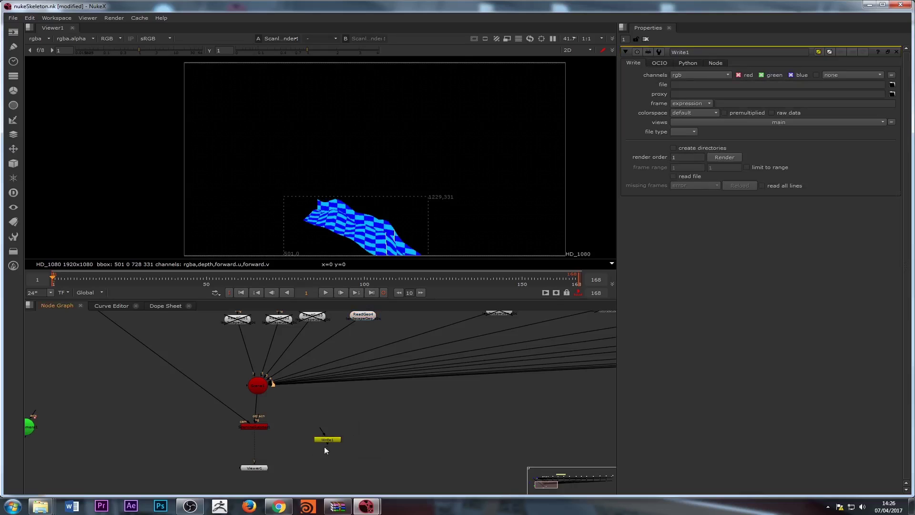
Step: Connect Write1 to ScanlineRender1's output, align it beside the render node, and view Write1 in the viewer
{"action": "left_click_drag", "start_coordinate": [327, 440], "coordinate": [336, 428]}
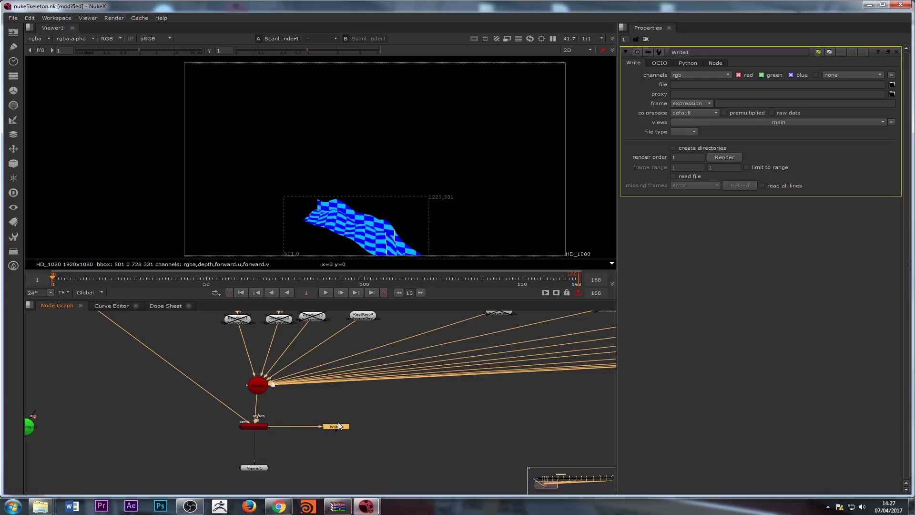
{"action": "left_click", "coordinate": [338, 421]}
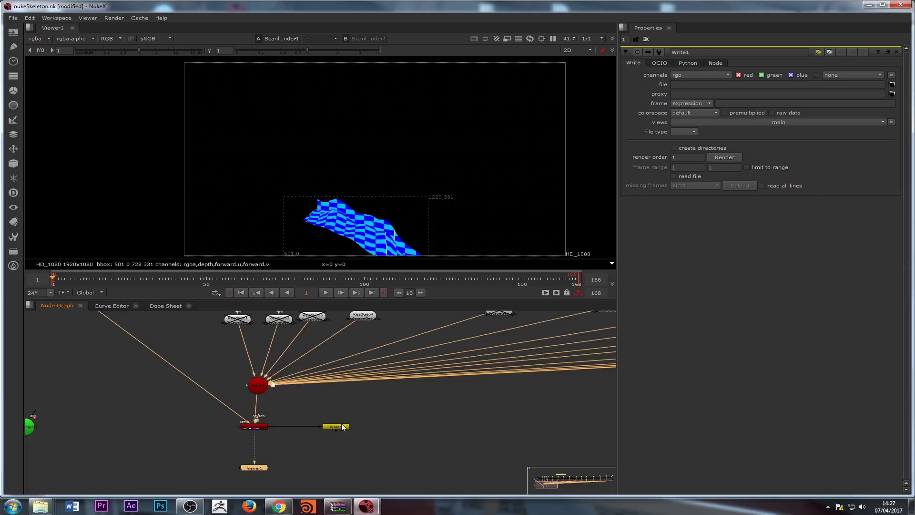
{"action": "left_click", "coordinate": [342, 426]}
{"action": "key", "text": "1"}
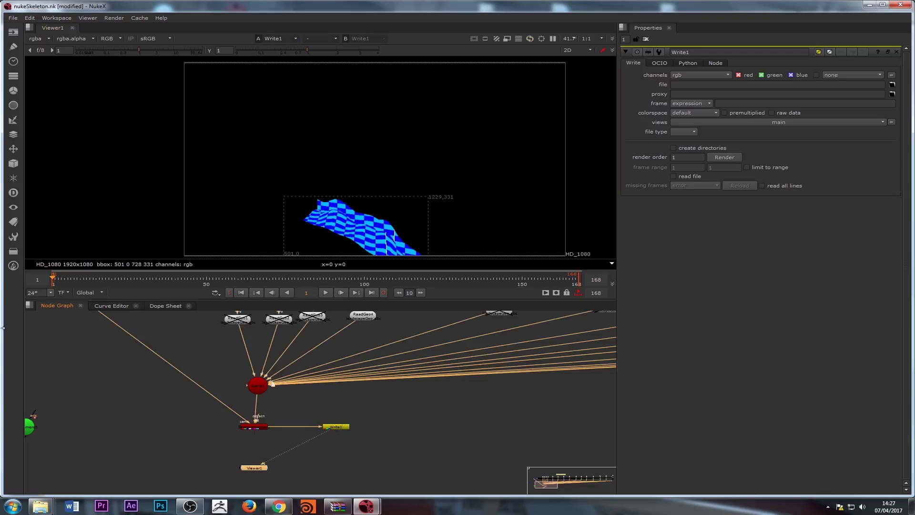
Step: Browse for Write1's output location to the PhotoShopMattePaintingsArt folder inside Week_06/NukeSkeleton/DigitalCompositingProject_YOURNAME_SID
{"action": "left_click", "coordinate": [892, 84]}
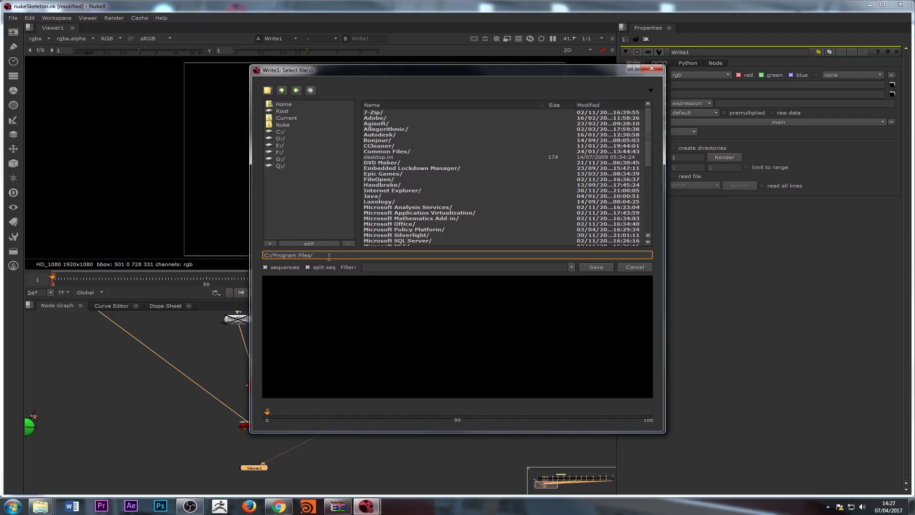
{"action": "key", "text": "ctrl+a"}
{"action": "type", "text": "H:\\LecturingDocuments\\Classes_Data\\Digital_Compositing_2016_2017_Classes_Data\\Classes\\Week_06"}
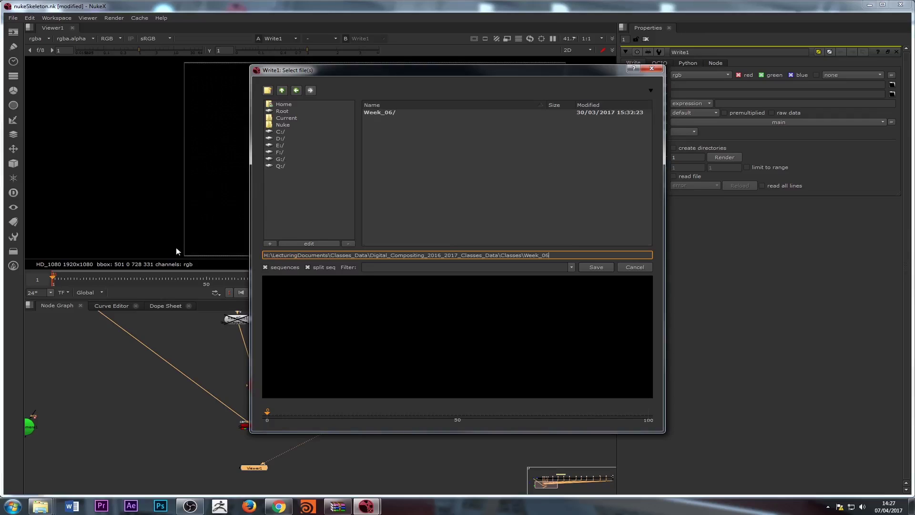
{"action": "double_click", "coordinate": [385, 112]}
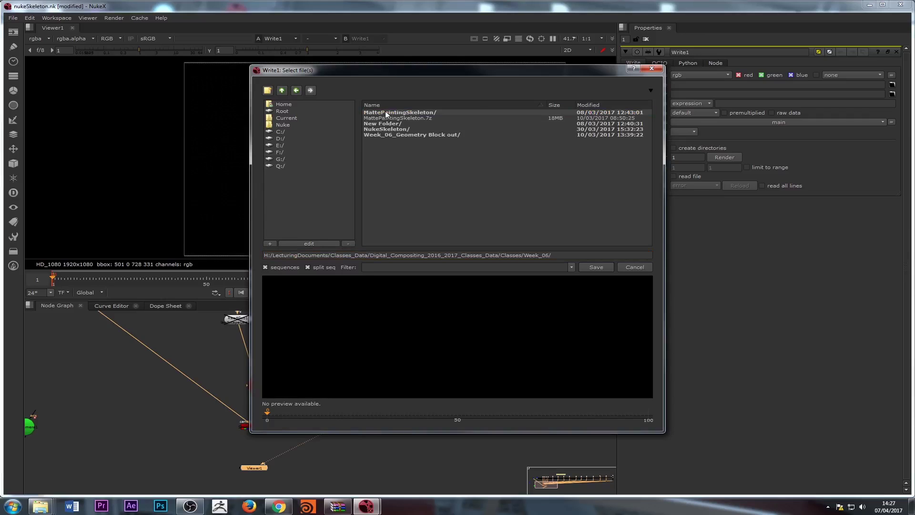
{"action": "double_click", "coordinate": [402, 112]}
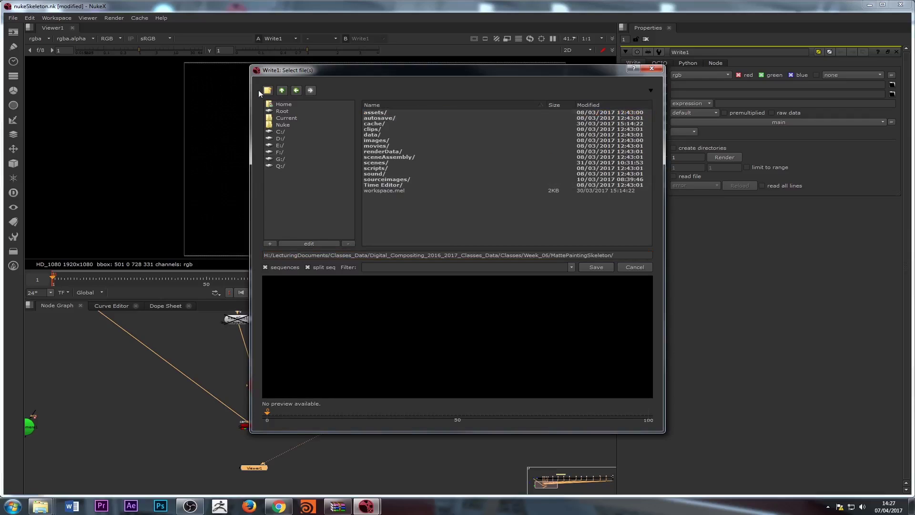
{"action": "left_click", "coordinate": [282, 90]}
{"action": "double_click", "coordinate": [394, 128]}
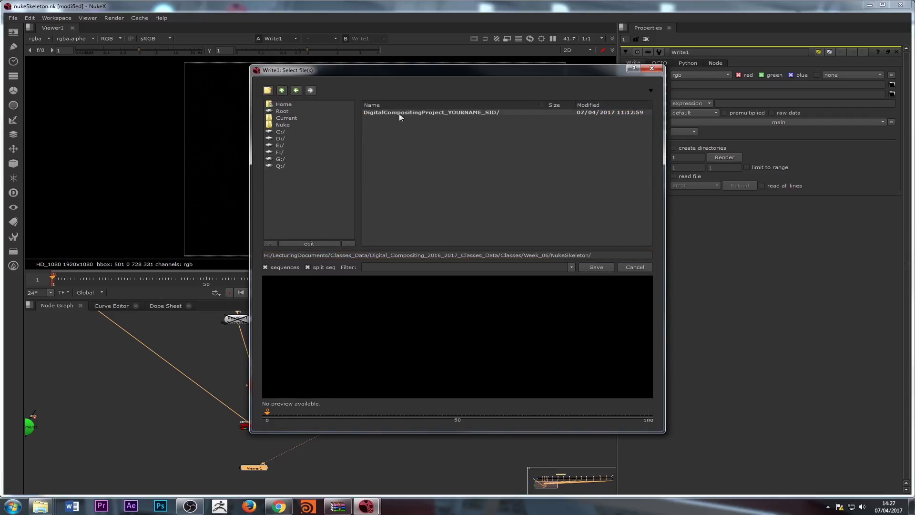
{"action": "double_click", "coordinate": [399, 113]}
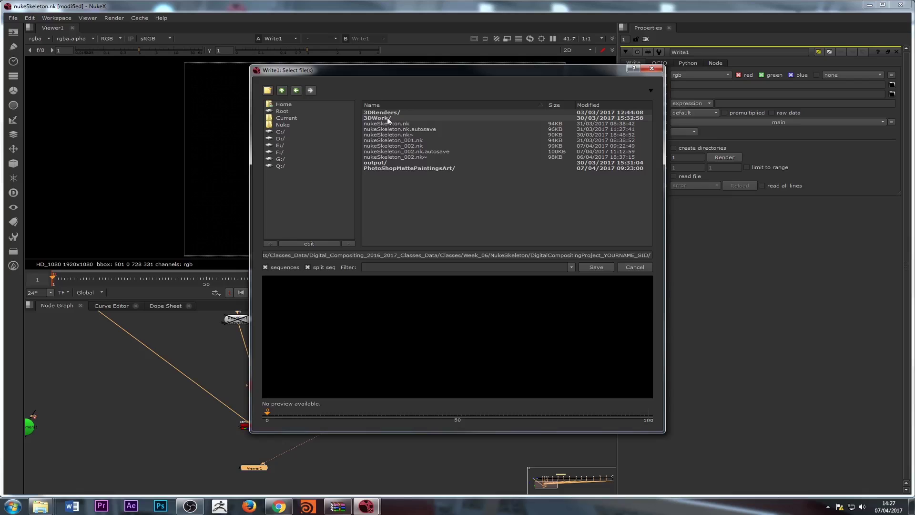
{"action": "double_click", "coordinate": [422, 167]}
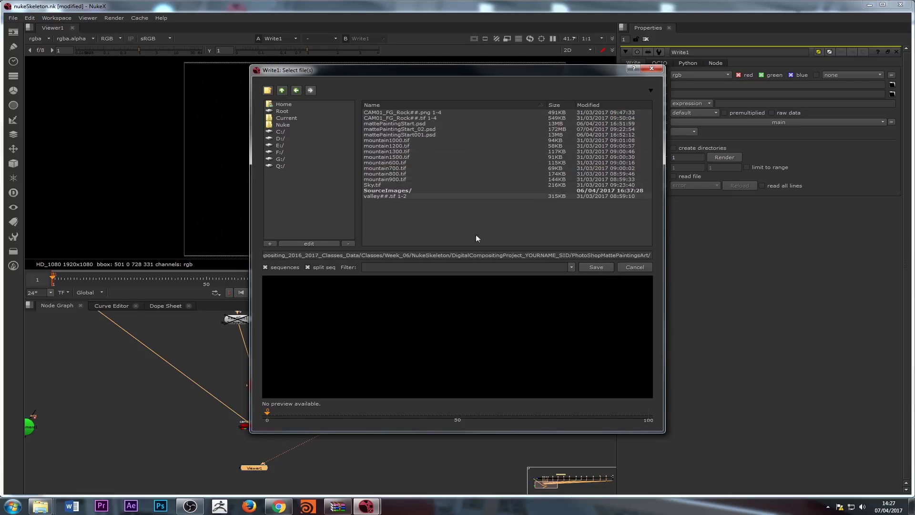
Step: Name Write1's output file test.tiff in the PhotoShopMattePaintingsArt folder and save the path
{"action": "left_click", "coordinate": [648, 256]}
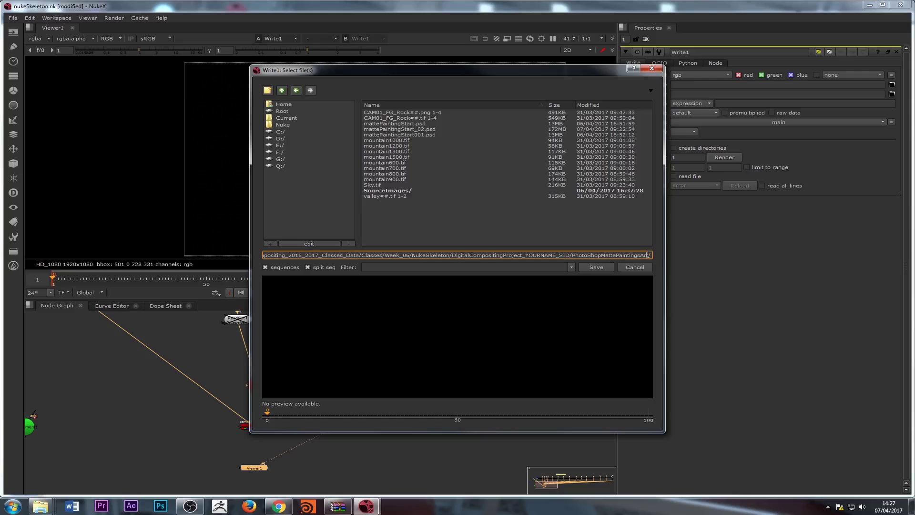
{"action": "type", "text": "test"}
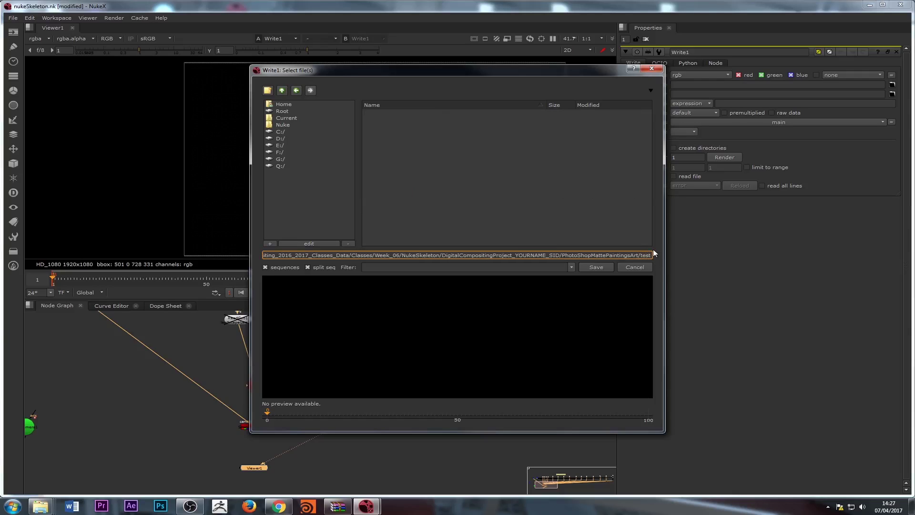
{"action": "type", "text": ".tiff"}
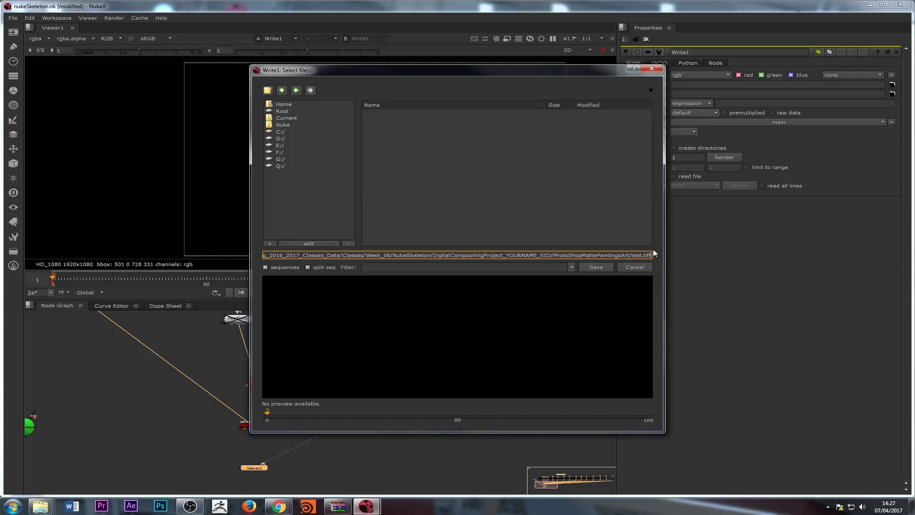
{"action": "left_click", "coordinate": [592, 267]}
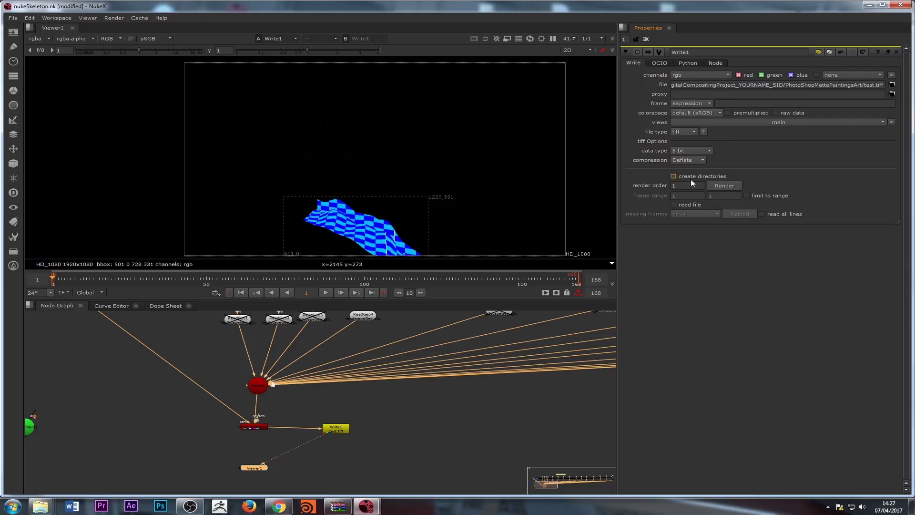
Step: Choose tiff as Write1's file type and set its compression to LZW
{"action": "scroll", "coordinate": [340, 417], "scroll_direction": "up", "scroll_amount": 1}
{"action": "left_click", "coordinate": [336, 428]}
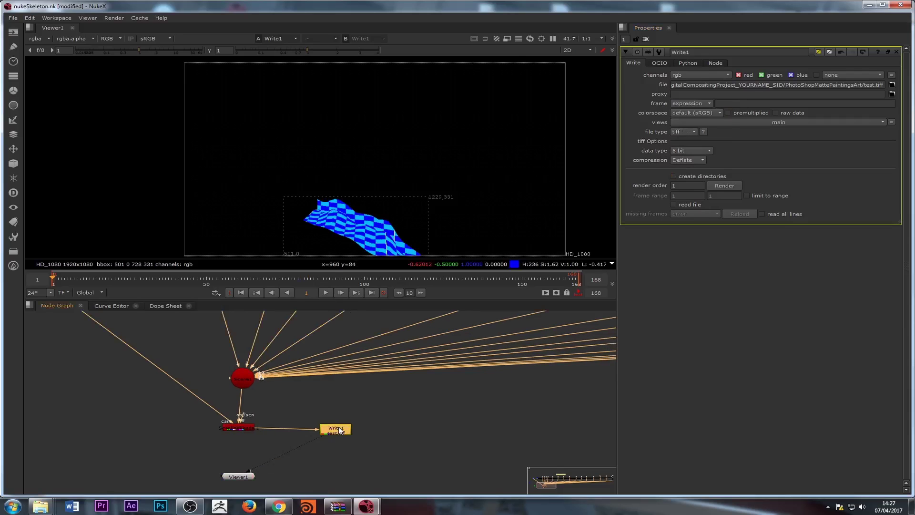
{"action": "scroll", "coordinate": [277, 381], "scroll_direction": "down", "scroll_amount": 2}
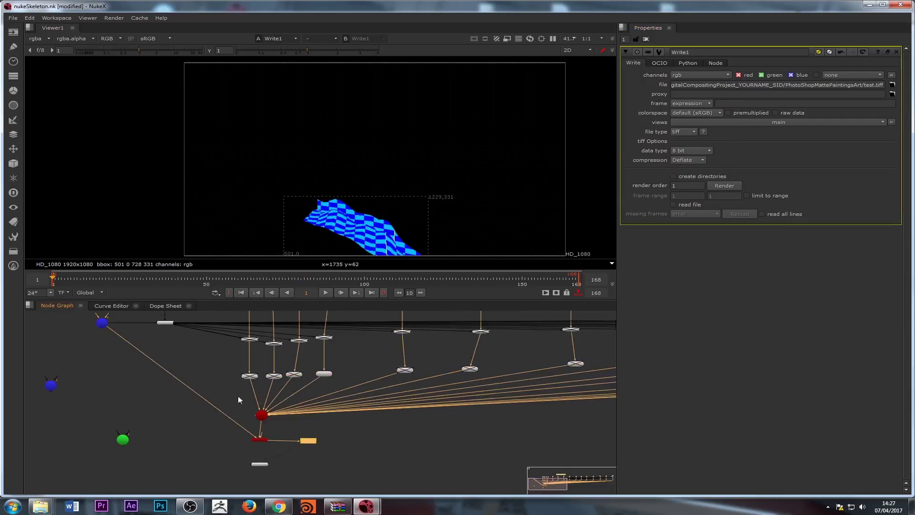
{"action": "left_click", "coordinate": [684, 131]}
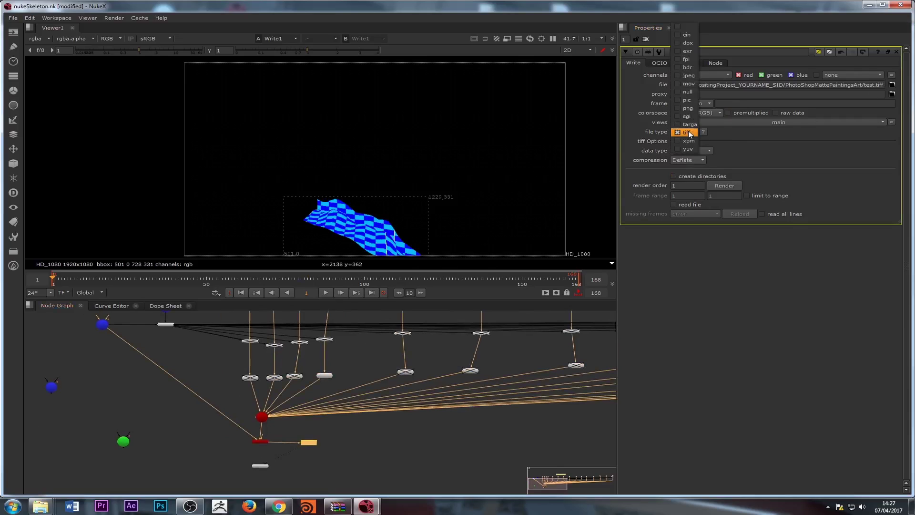
{"action": "left_click", "coordinate": [689, 133]}
{"action": "left_click", "coordinate": [703, 152]}
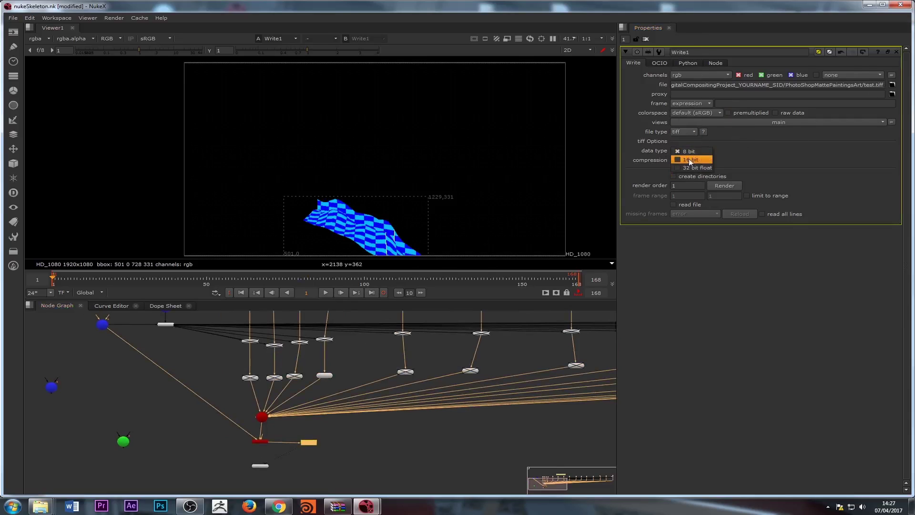
{"action": "left_click", "coordinate": [758, 153]}
{"action": "left_click", "coordinate": [694, 161]}
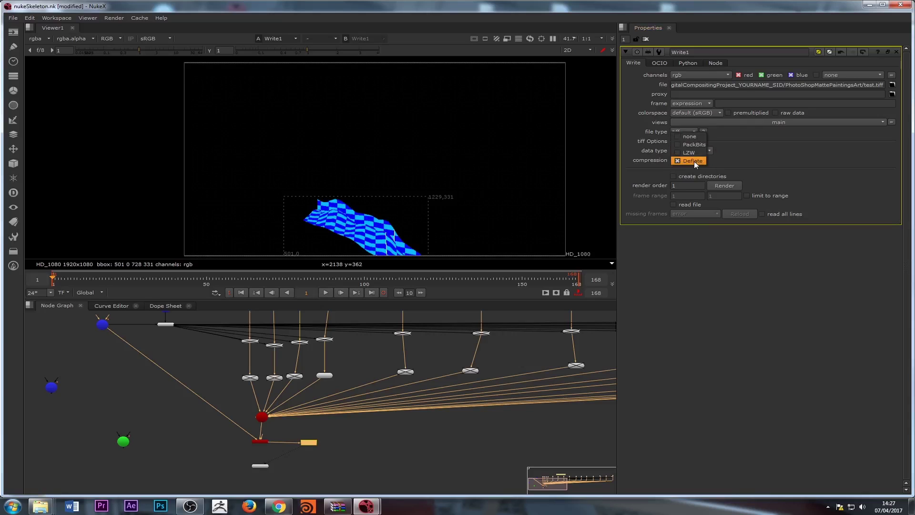
{"action": "left_click", "coordinate": [688, 151]}
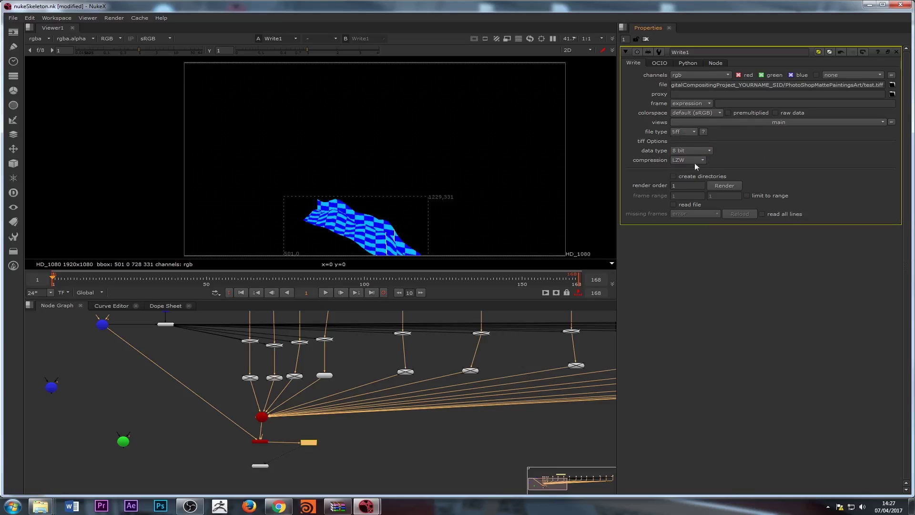
{"action": "left_click", "coordinate": [693, 132]}
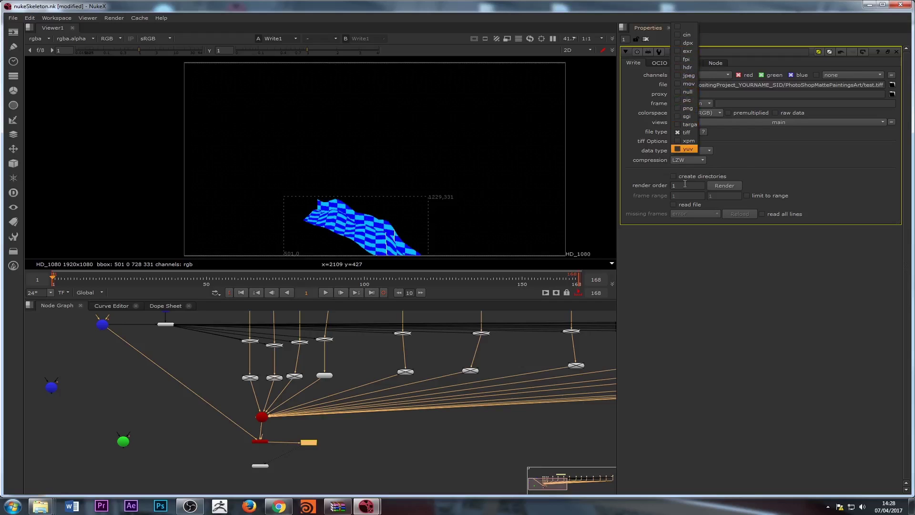
{"action": "left_click", "coordinate": [747, 170]}
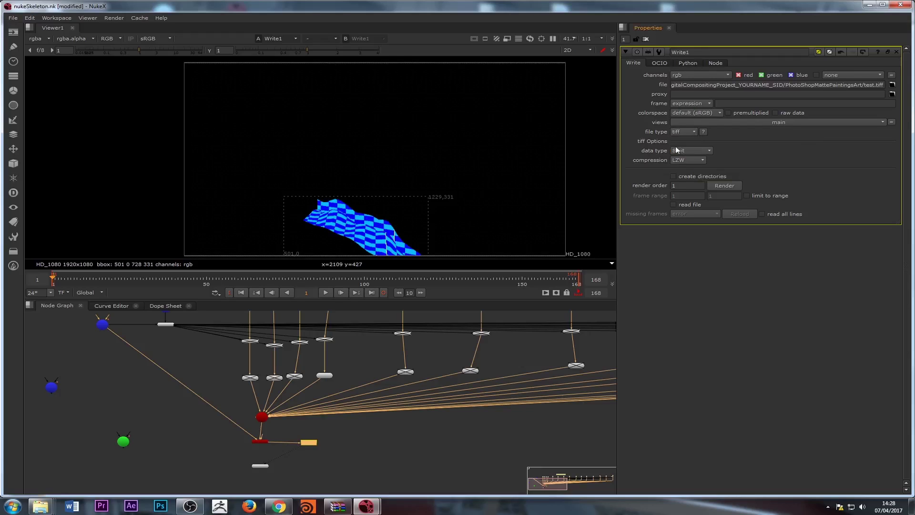
{"action": "left_click", "coordinate": [723, 185]}
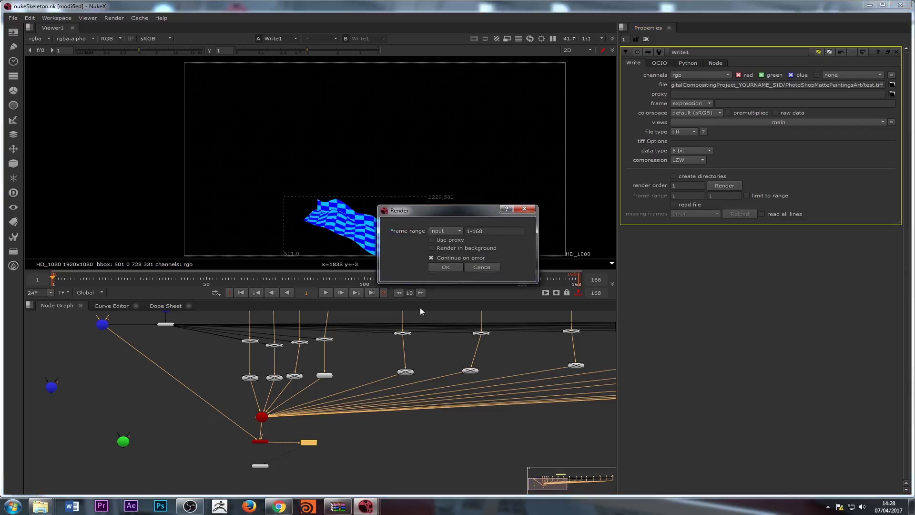
{"action": "triple_click", "coordinate": [491, 233]}
{"action": "type", "text": "1"}
{"action": "left_click", "coordinate": [482, 267]}
Step: Close the nukeSkeleton.nk comp without saving its changes
{"action": "scroll", "coordinate": [285, 385], "scroll_direction": "down", "scroll_amount": 4}
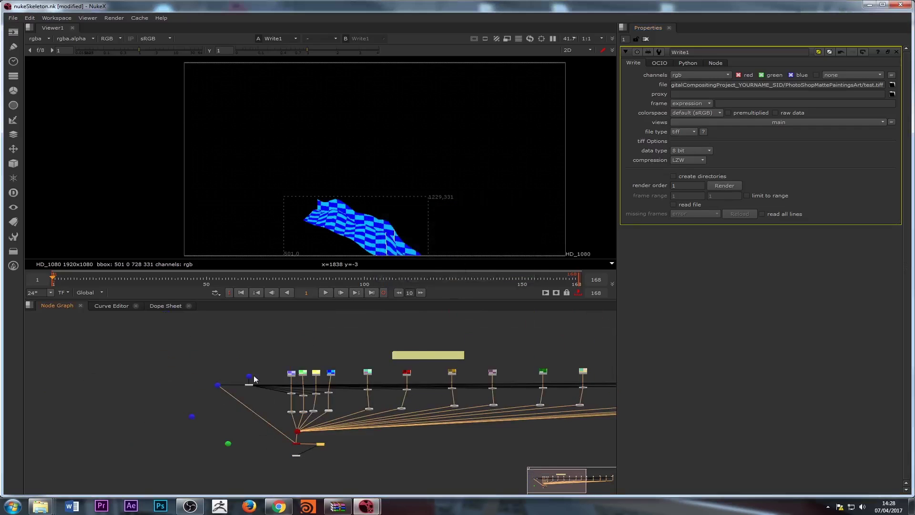
{"action": "left_click", "coordinate": [13, 17]}
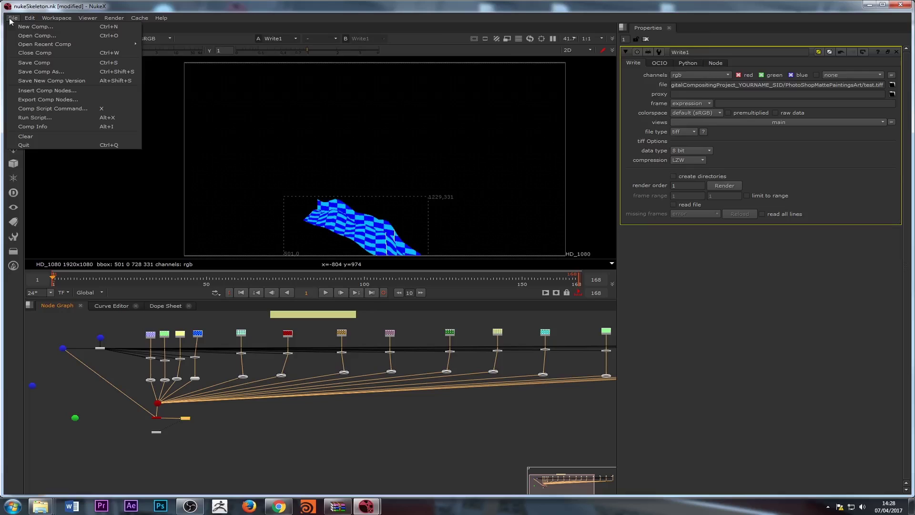
{"action": "left_click", "coordinate": [27, 56]}
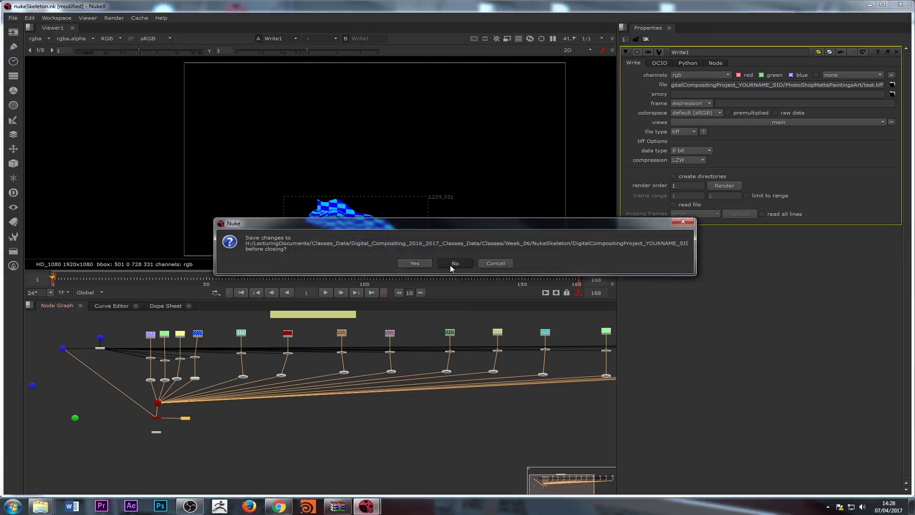
{"action": "left_click", "coordinate": [449, 265]}
Step: Open the nukeSkeleton_001.nk comp and inspect its projection and ReadGeo nodes
{"action": "left_click", "coordinate": [13, 18]}
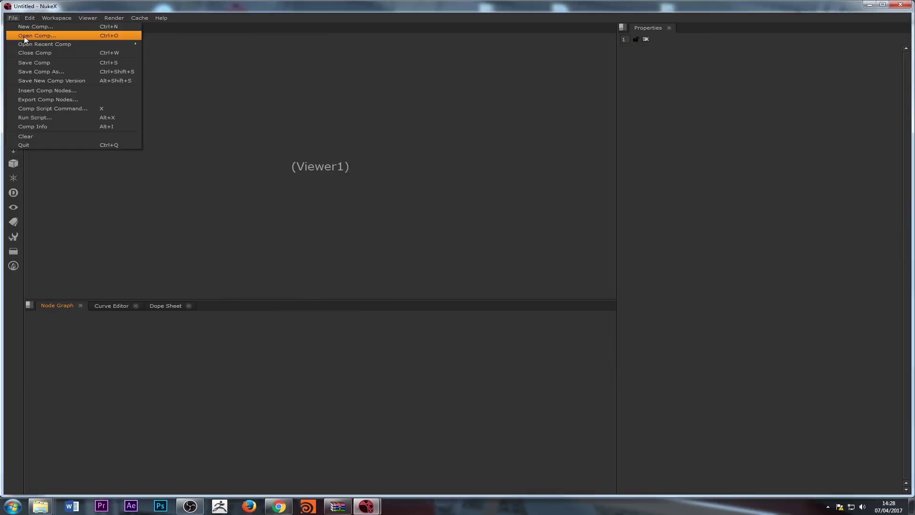
{"action": "left_click", "coordinate": [24, 36]}
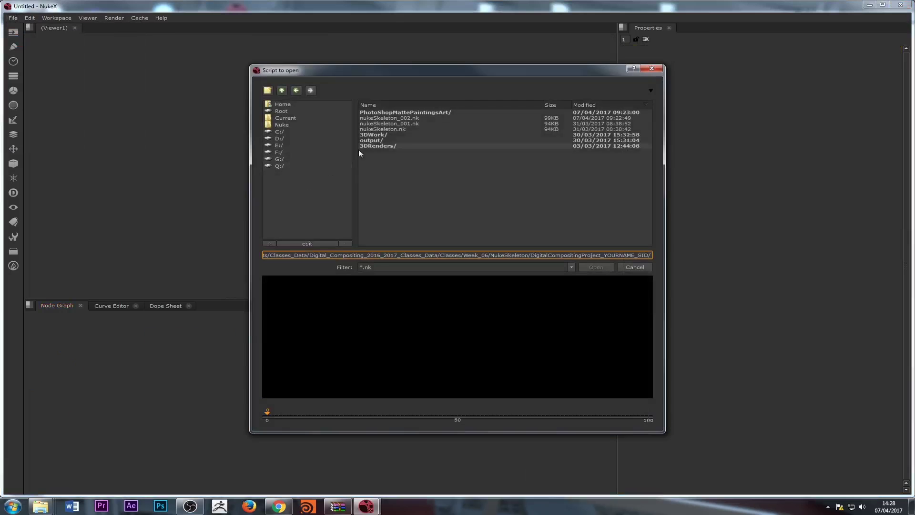
{"action": "left_click", "coordinate": [390, 122]}
{"action": "left_click", "coordinate": [595, 266]}
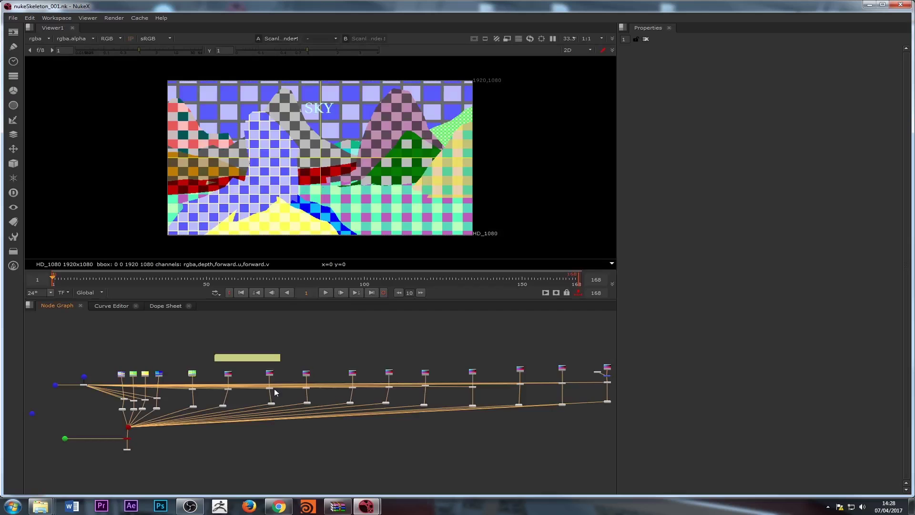
{"action": "scroll", "coordinate": [121, 400], "scroll_direction": "up", "scroll_amount": 5}
{"action": "scroll", "coordinate": [137, 439], "scroll_direction": "down", "scroll_amount": 3}
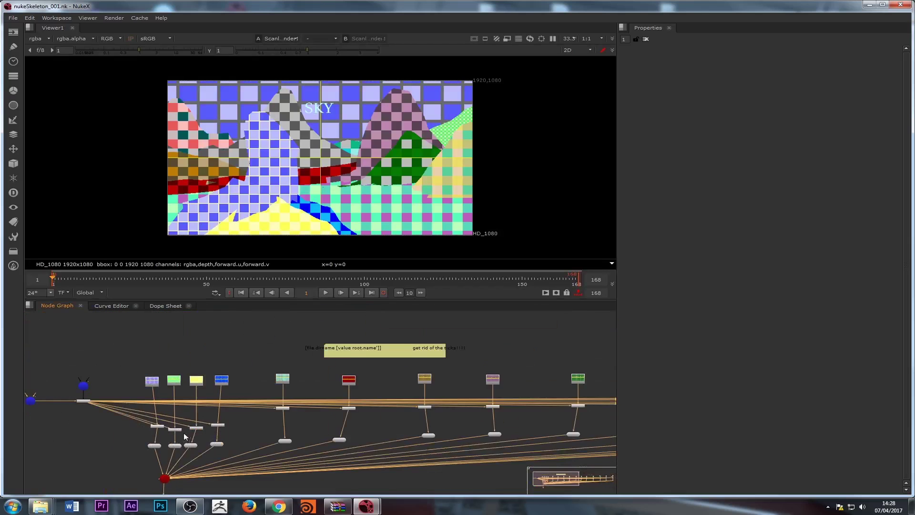
{"action": "scroll", "coordinate": [184, 433], "scroll_direction": "up", "scroll_amount": 5}
{"action": "scroll", "coordinate": [140, 431], "scroll_direction": "down", "scroll_amount": 3}
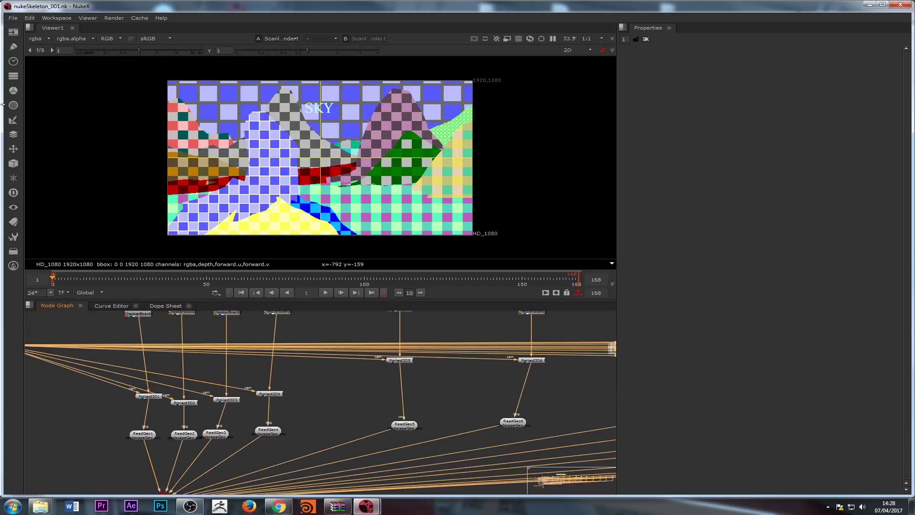
Step: Close the nukeSkeleton_001.nk comp and open nukeSkeleton_002.nk instead
{"action": "left_click", "coordinate": [11, 19]}
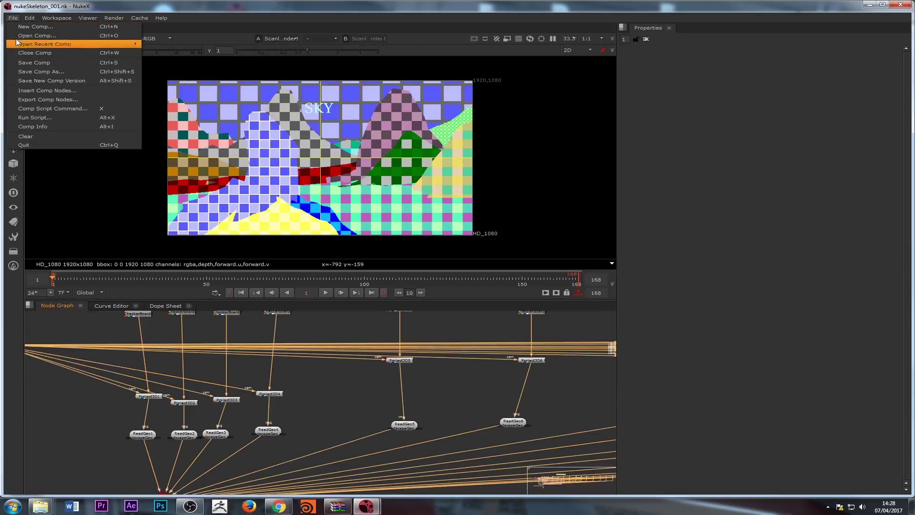
{"action": "left_click", "coordinate": [24, 50]}
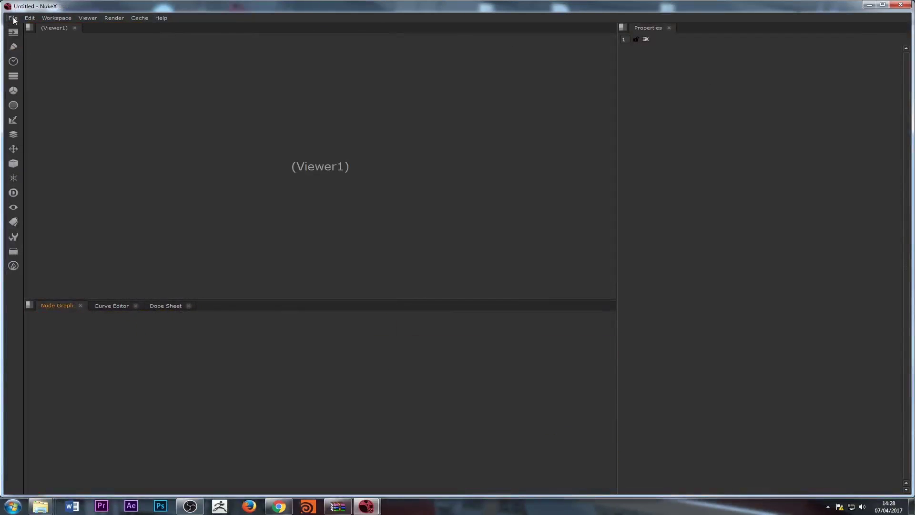
{"action": "left_click", "coordinate": [12, 18]}
{"action": "left_click", "coordinate": [27, 37]}
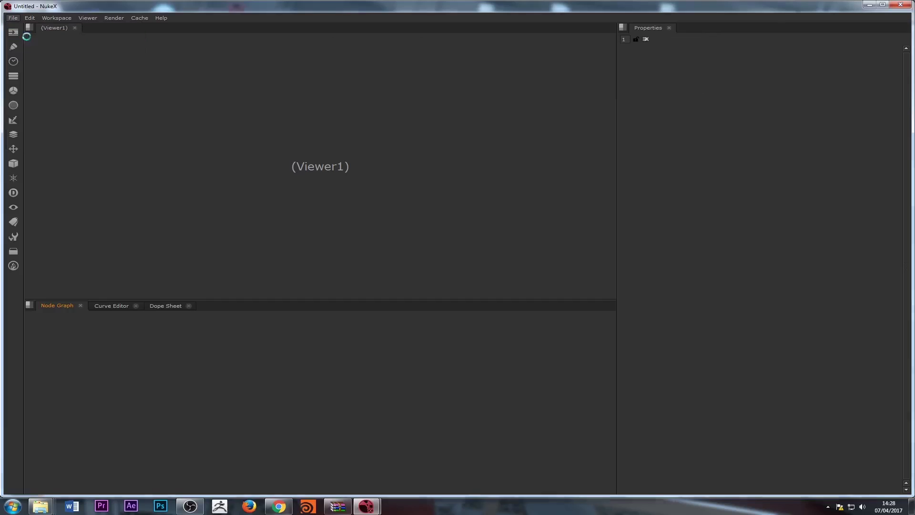
{"action": "left_click", "coordinate": [393, 120]}
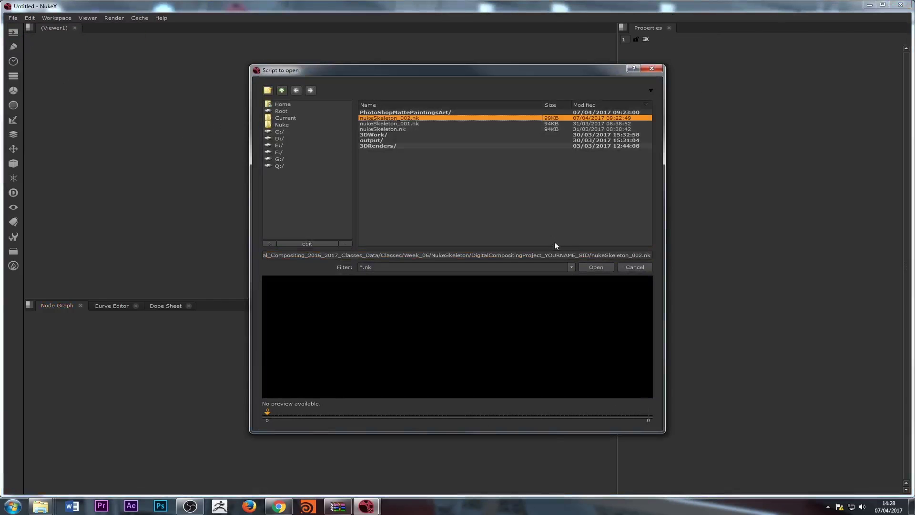
{"action": "left_click", "coordinate": [597, 267]}
{"action": "left_click", "coordinate": [468, 270]}
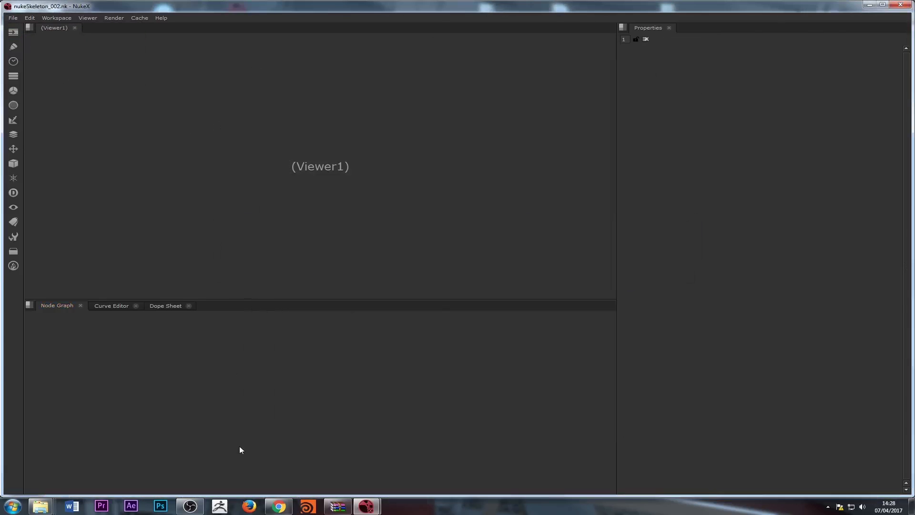
Step: Delete Premult1, Premult2 and the nodes feeding them above Project3D1 and Project3D2
{"action": "scroll", "coordinate": [114, 407], "scroll_direction": "up", "scroll_amount": 10}
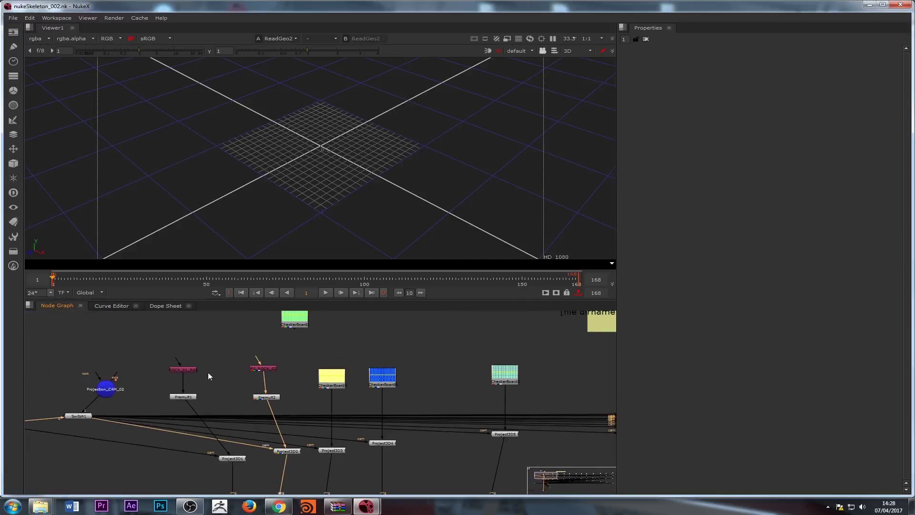
{"action": "left_click_drag", "start_coordinate": [147, 356], "coordinate": [290, 415]}
{"action": "key", "text": "Delete"}
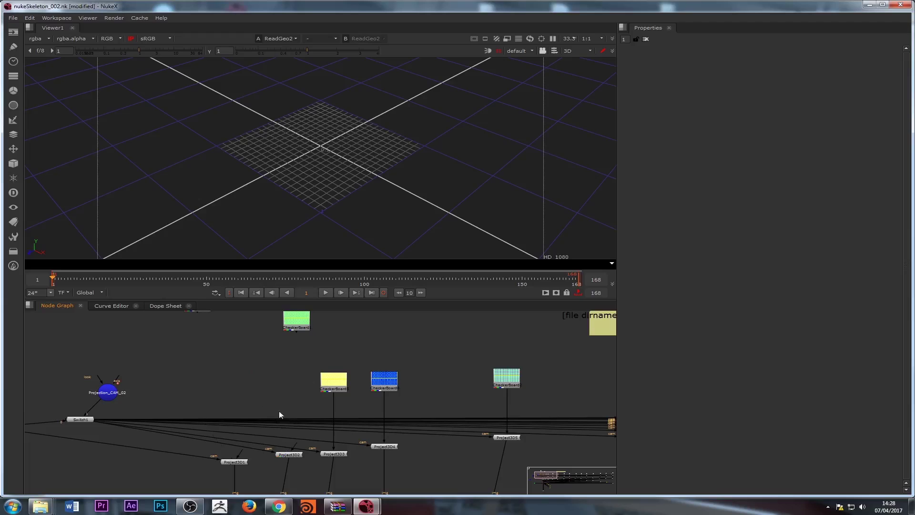
Step: Connect the green checkerboard to Project3D2 and the purple checkerboard to Project3D1 in the node graph
{"action": "scroll", "coordinate": [225, 386], "scroll_direction": "down", "scroll_amount": 5}
{"action": "scroll", "coordinate": [257, 423], "scroll_direction": "up", "scroll_amount": 3}
{"action": "left_click_drag", "start_coordinate": [304, 435], "coordinate": [311, 328]}
{"action": "left_click_drag", "start_coordinate": [264, 436], "coordinate": [263, 362]}
{"action": "scroll", "coordinate": [276, 393], "scroll_direction": "down", "scroll_amount": 2}
{"action": "middle_click_drag", "start_coordinate": [276, 395], "coordinate": [223, 369]}
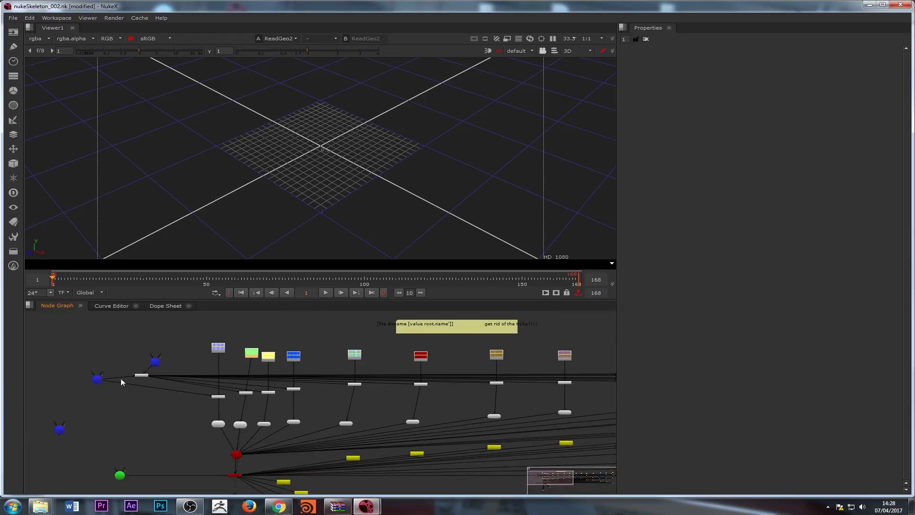
Step: Open the properties of the Write1 and Write2 nodes below the render node to check their output settings
{"action": "middle_click_drag", "start_coordinate": [190, 428], "coordinate": [134, 409]}
{"action": "middle_click_drag", "start_coordinate": [218, 462], "coordinate": [217, 415]}
{"action": "scroll", "coordinate": [218, 410], "scroll_direction": "up", "scroll_amount": 5}
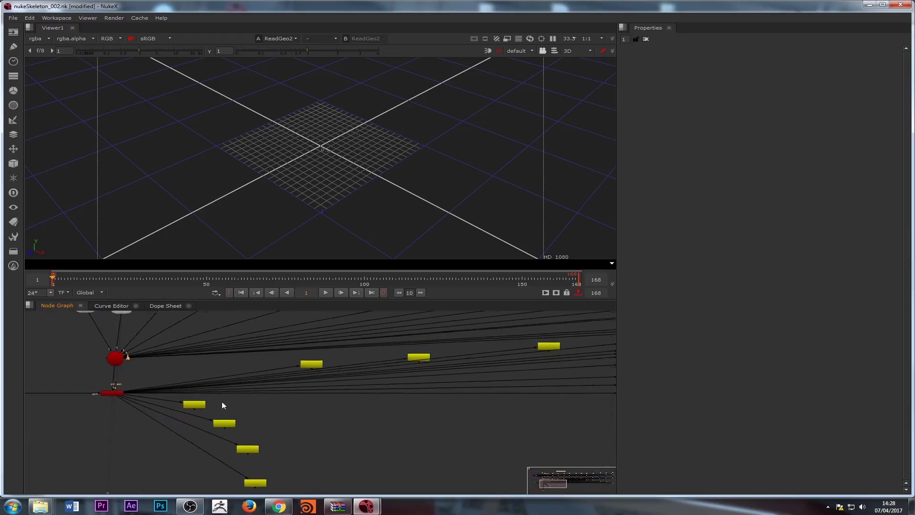
{"action": "left_click", "coordinate": [173, 396]}
{"action": "double_click", "coordinate": [180, 399]}
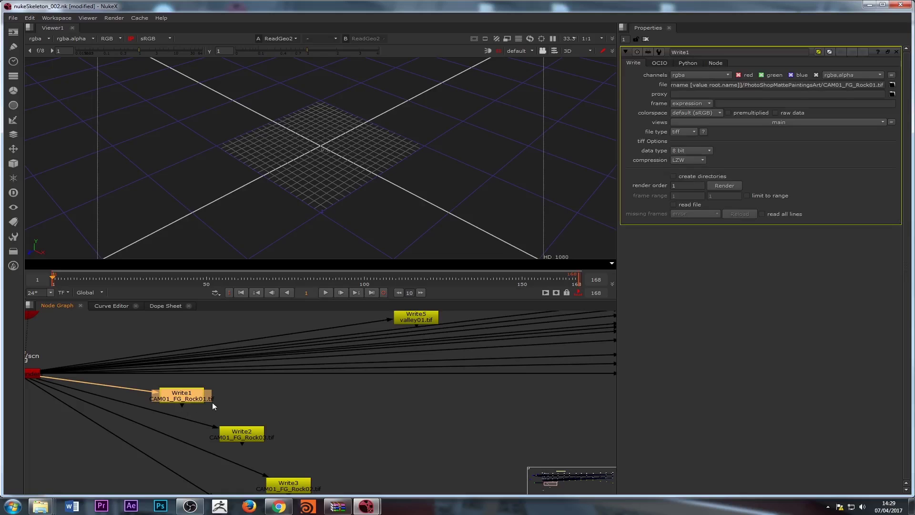
{"action": "scroll", "coordinate": [191, 401], "scroll_direction": "down", "scroll_amount": 4}
{"action": "left_click", "coordinate": [222, 419]}
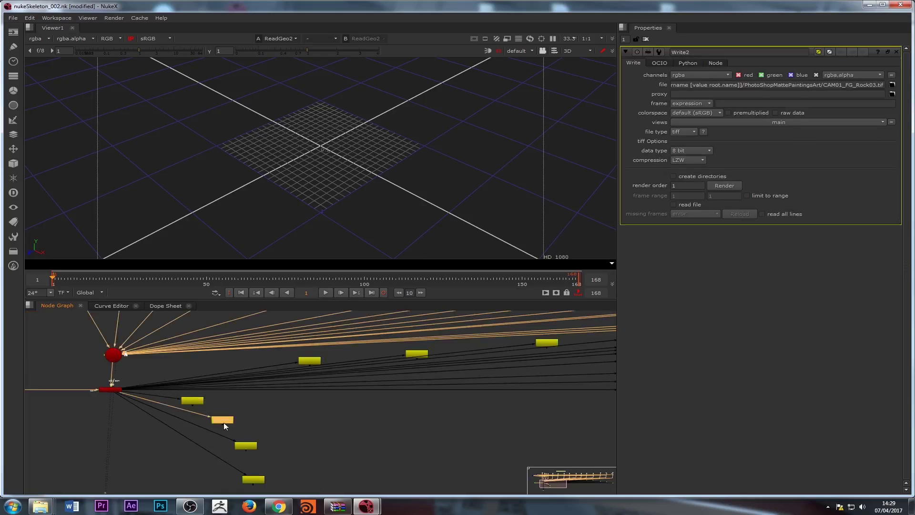
Step: Open the Write3 node's properties and view the outputs of Write3 and Write4 in the viewer
{"action": "double_click", "coordinate": [245, 445]}
{"action": "key", "text": "1"}
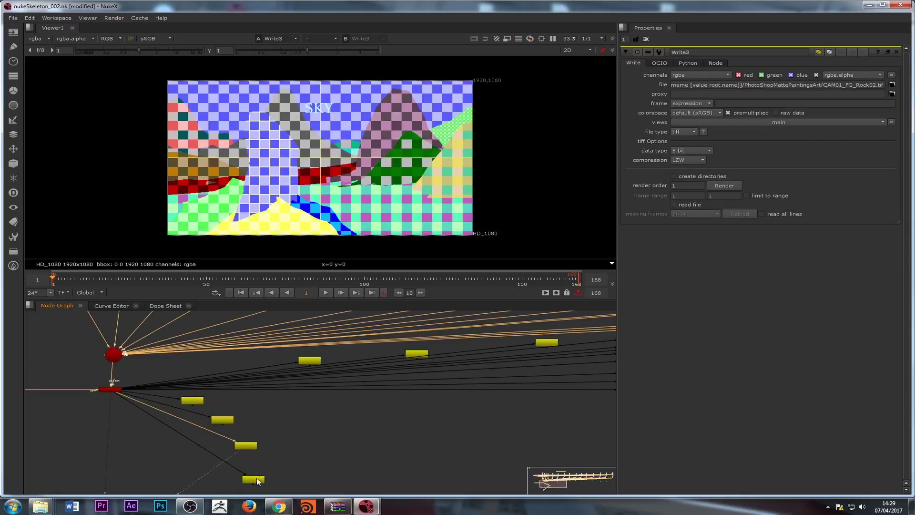
{"action": "left_click", "coordinate": [257, 479]}
{"action": "key", "text": "1"}
{"action": "scroll", "coordinate": [315, 407], "scroll_direction": "down", "scroll_amount": 3}
{"action": "middle_click_drag", "start_coordinate": [316, 408], "coordinate": [226, 475]}
{"action": "scroll", "coordinate": [229, 443], "scroll_direction": "up", "scroll_amount": 4}
{"action": "scroll", "coordinate": [415, 425], "scroll_direction": "down", "scroll_amount": 3}
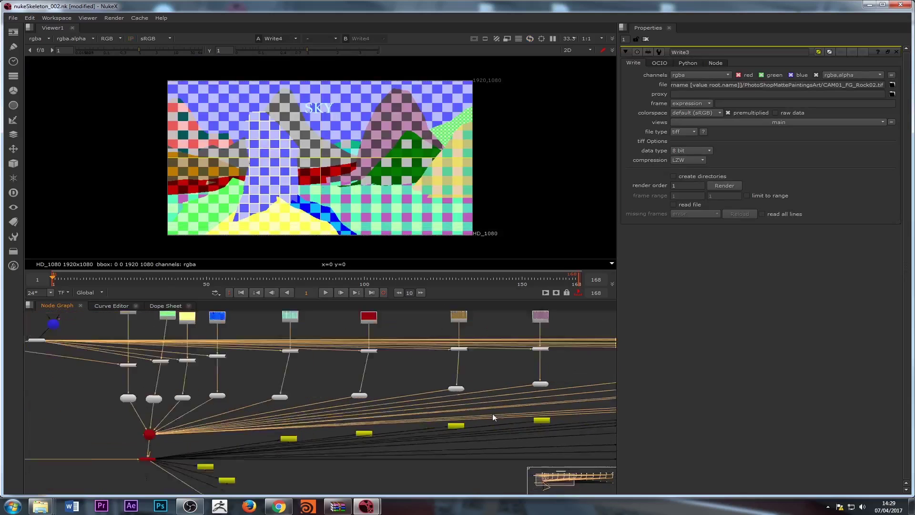
{"action": "middle_click_drag", "start_coordinate": [492, 417], "coordinate": [191, 394]}
{"action": "middle_click_drag", "start_coordinate": [385, 377], "coordinate": [275, 405]}
Step: Switch to Windows Explorer and open the PhotoShopMattePaintingsArt folder inside the NukeSkeleton project folder
{"action": "mouse_move", "coordinate": [40, 506]}
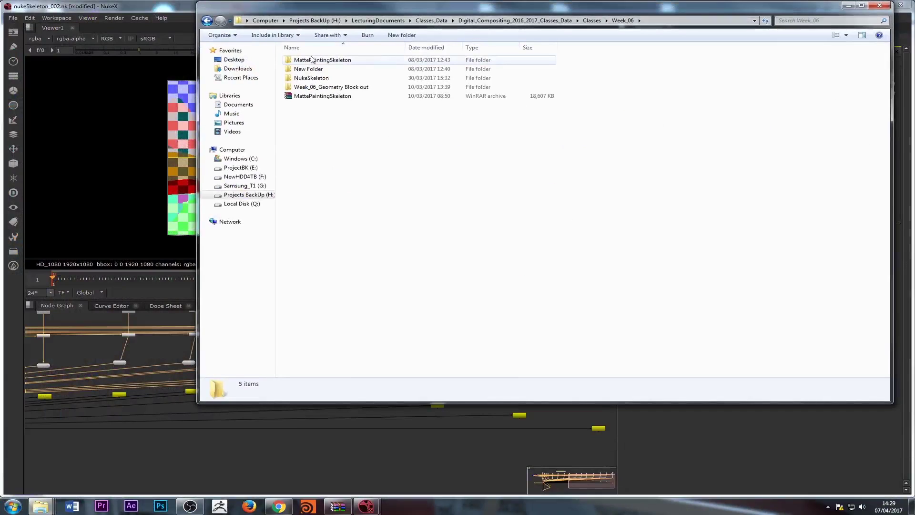
{"action": "double_click", "coordinate": [327, 78]}
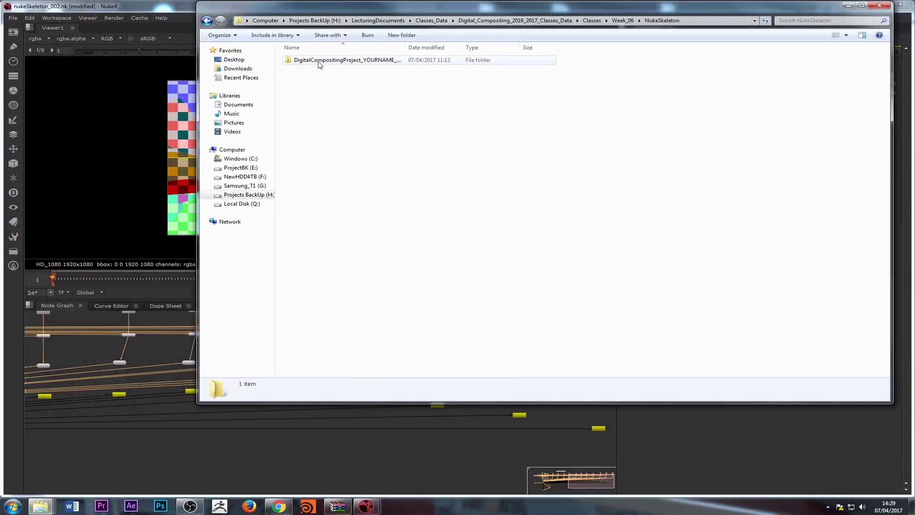
{"action": "double_click", "coordinate": [314, 60]}
{"action": "double_click", "coordinate": [316, 87]}
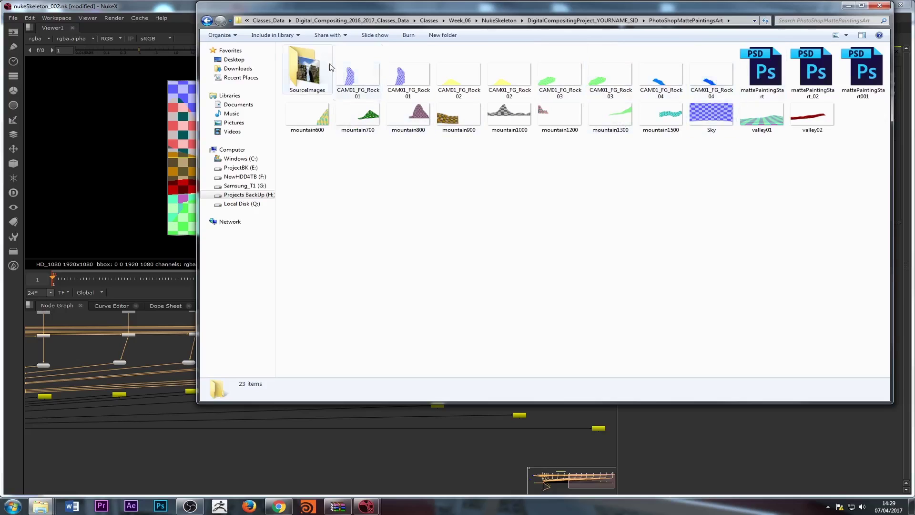
Step: Compare the PNG and TIF versions of CAM01_FG_Rock01, then return to Nuke
{"action": "left_click", "coordinate": [350, 87]}
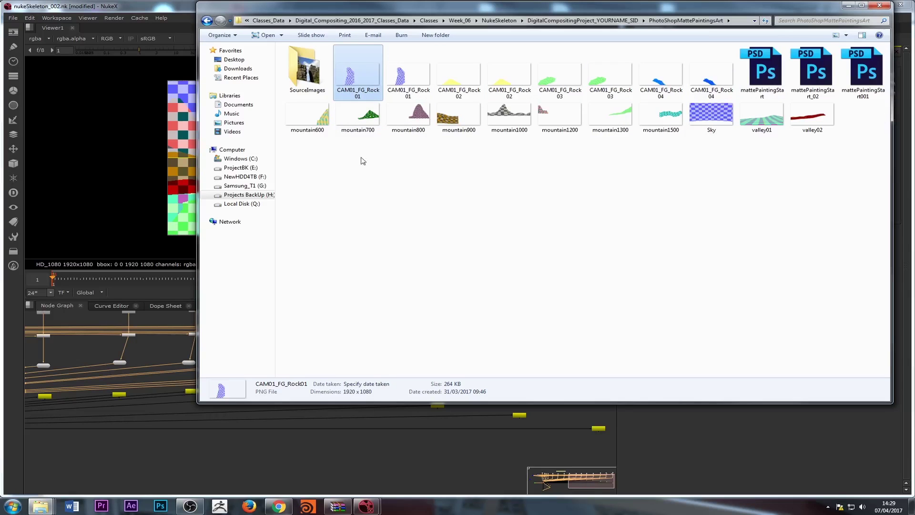
{"action": "left_click", "coordinate": [405, 79]}
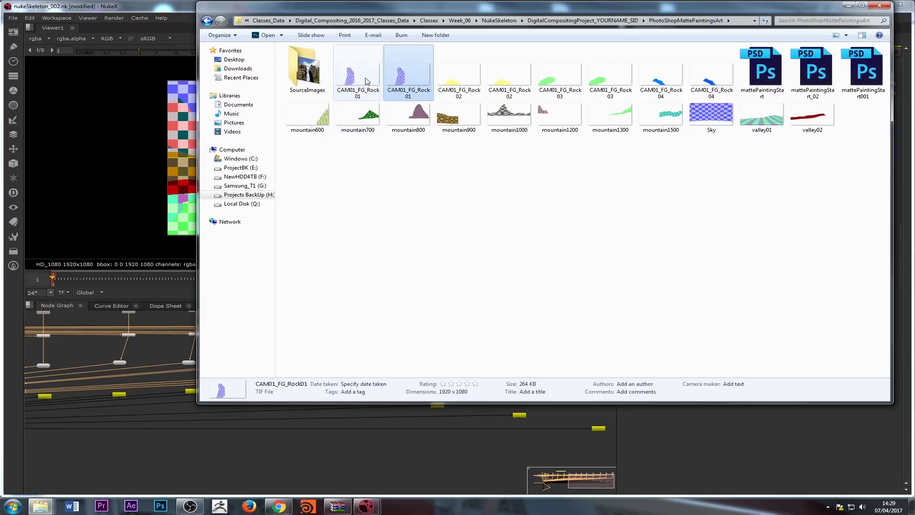
{"action": "left_click", "coordinate": [366, 81]}
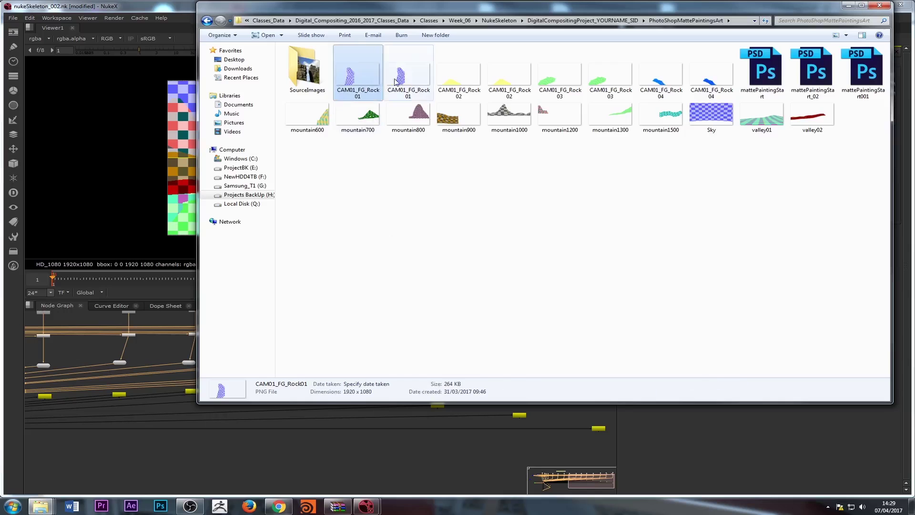
{"action": "left_click", "coordinate": [848, 6]}
Step: Open the Write1 node's properties and set its output channels to rgba
{"action": "middle_click_drag", "start_coordinate": [194, 409], "coordinate": [395, 410]}
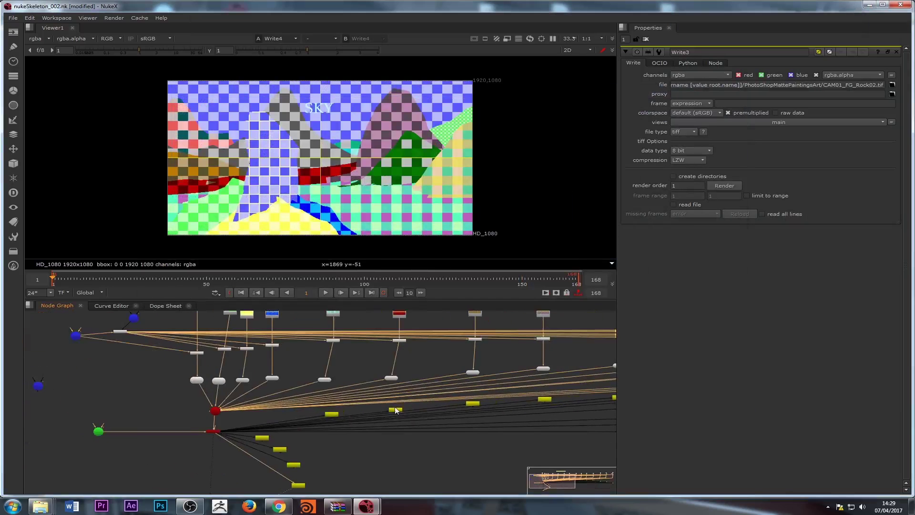
{"action": "scroll", "coordinate": [251, 440], "scroll_direction": "up", "scroll_amount": 8}
{"action": "left_click", "coordinate": [200, 435]}
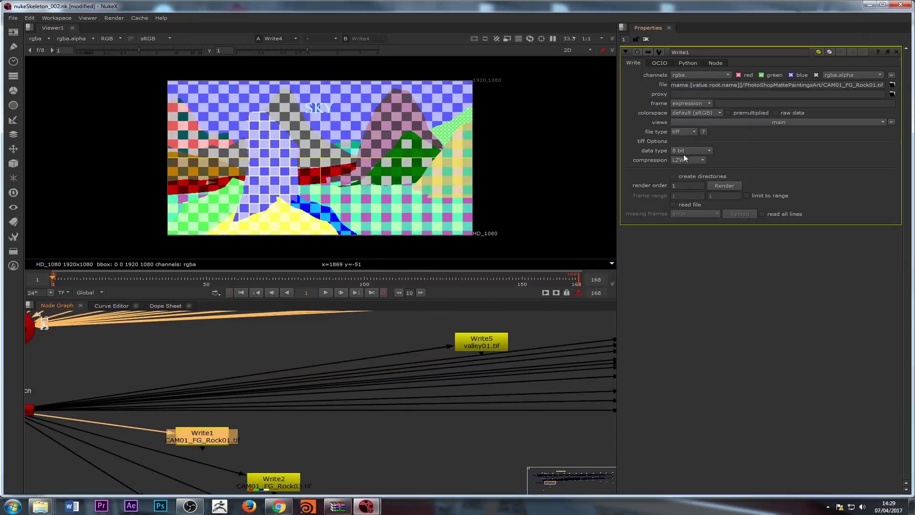
{"action": "left_click", "coordinate": [677, 75]}
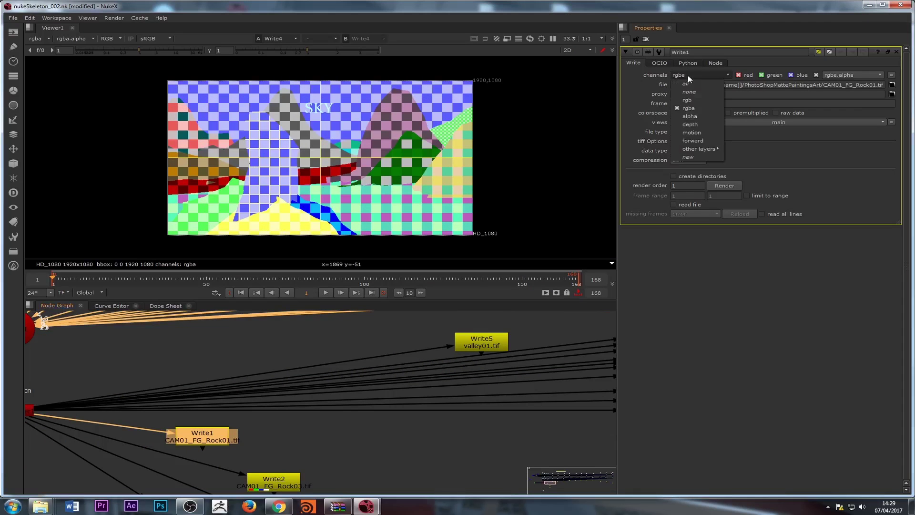
{"action": "left_click", "coordinate": [693, 111]}
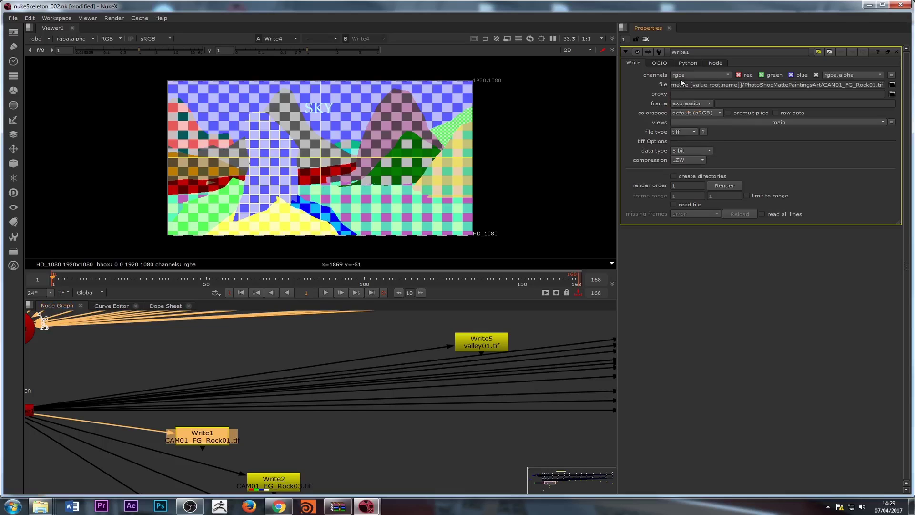
Step: Examine the Write1 to Write4 nodes and their connections to the render node
{"action": "middle_click_drag", "start_coordinate": [310, 432], "coordinate": [241, 418]}
{"action": "scroll", "coordinate": [279, 404], "scroll_direction": "down", "scroll_amount": 2}
{"action": "middle_click_drag", "start_coordinate": [197, 464], "coordinate": [296, 399]}
{"action": "scroll", "coordinate": [293, 393], "scroll_direction": "up", "scroll_amount": 2}
{"action": "scroll", "coordinate": [277, 360], "scroll_direction": "down", "scroll_amount": 4}
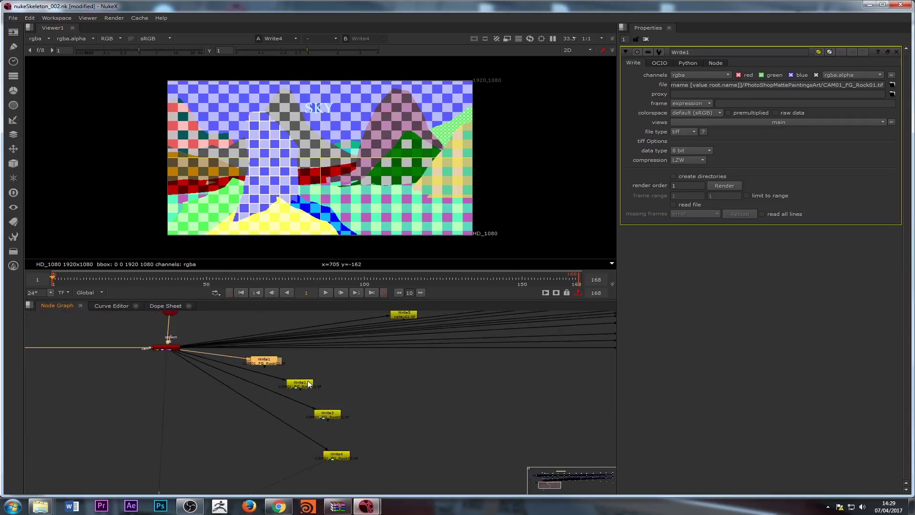
{"action": "scroll", "coordinate": [290, 395], "scroll_direction": "up", "scroll_amount": 4}
{"action": "scroll", "coordinate": [286, 383], "scroll_direction": "down", "scroll_amount": 3}
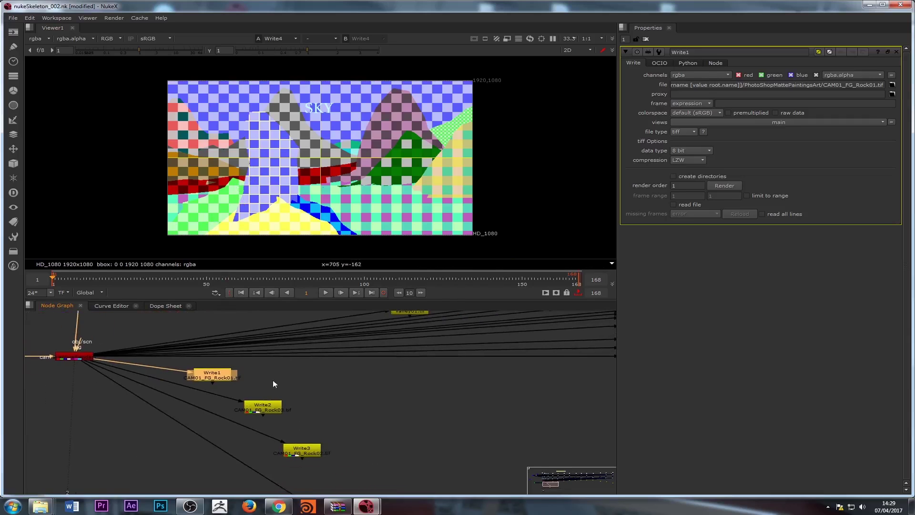
{"action": "scroll", "coordinate": [198, 433], "scroll_direction": "up", "scroll_amount": 2}
{"action": "scroll", "coordinate": [274, 401], "scroll_direction": "down", "scroll_amount": 3}
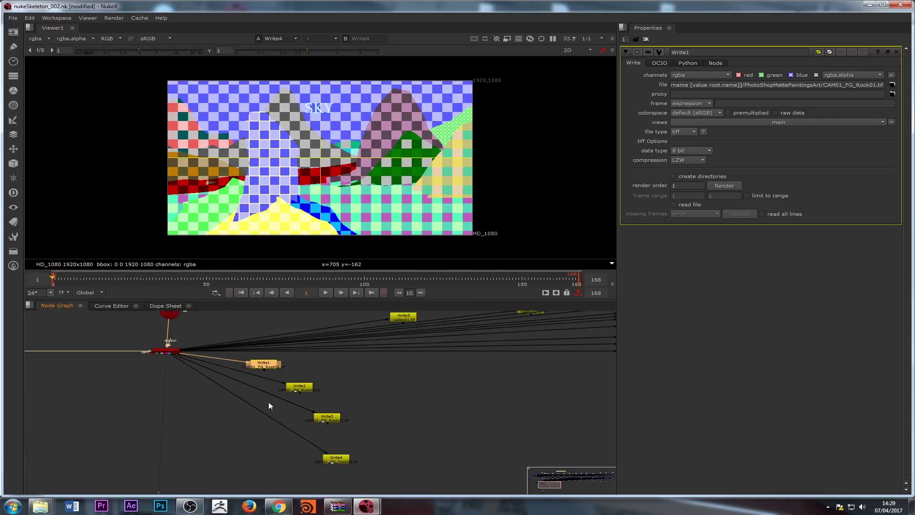
{"action": "scroll", "coordinate": [268, 401], "scroll_direction": "down", "scroll_amount": 3}
{"action": "middle_click_drag", "start_coordinate": [255, 414], "coordinate": [197, 403]}
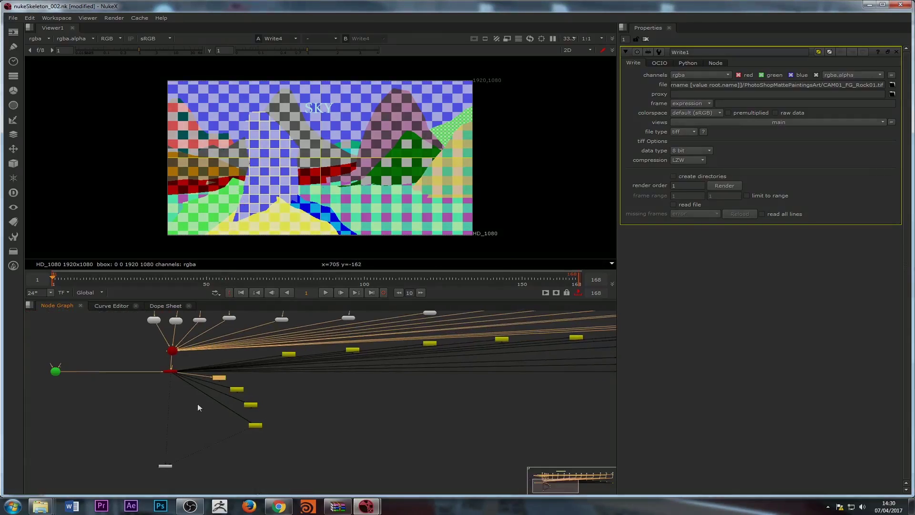